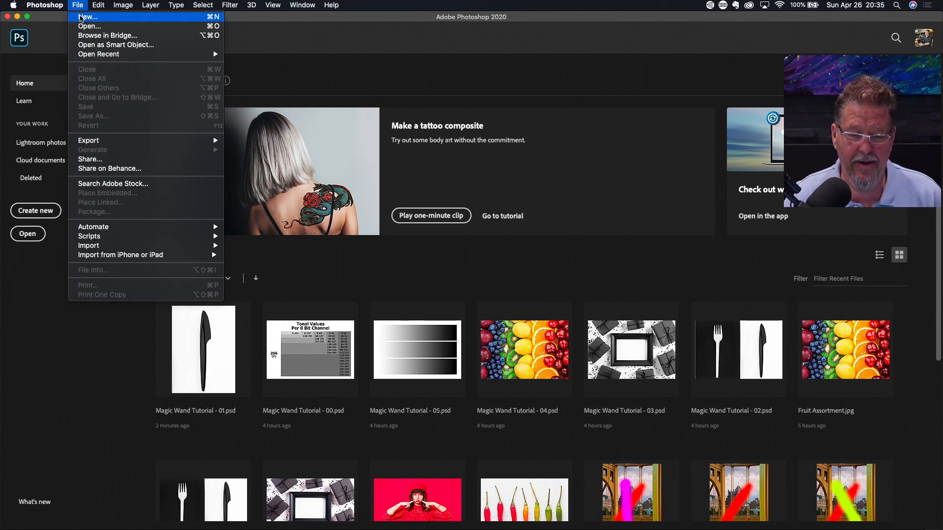
Start a new document and set both its width and height to 1800 pixels
left_click(81, 18)
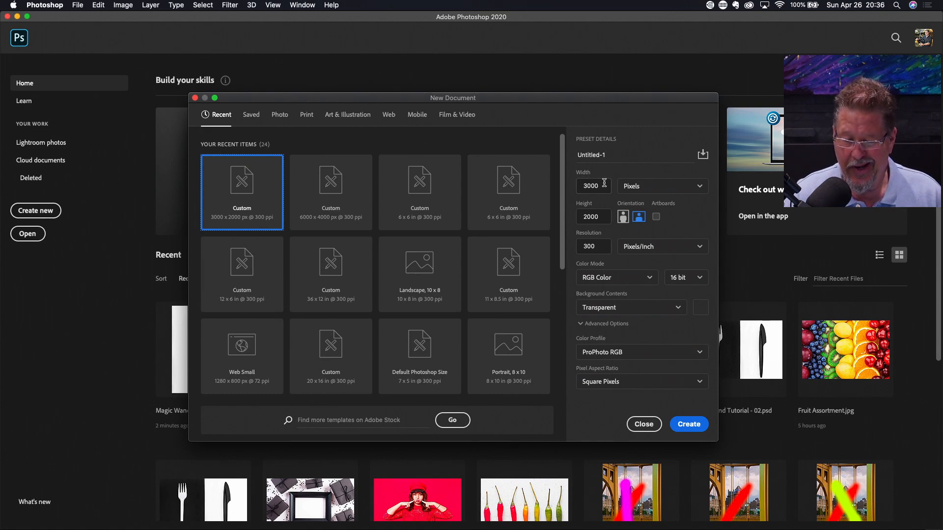
left_click(606, 190)
left_click(606, 190)
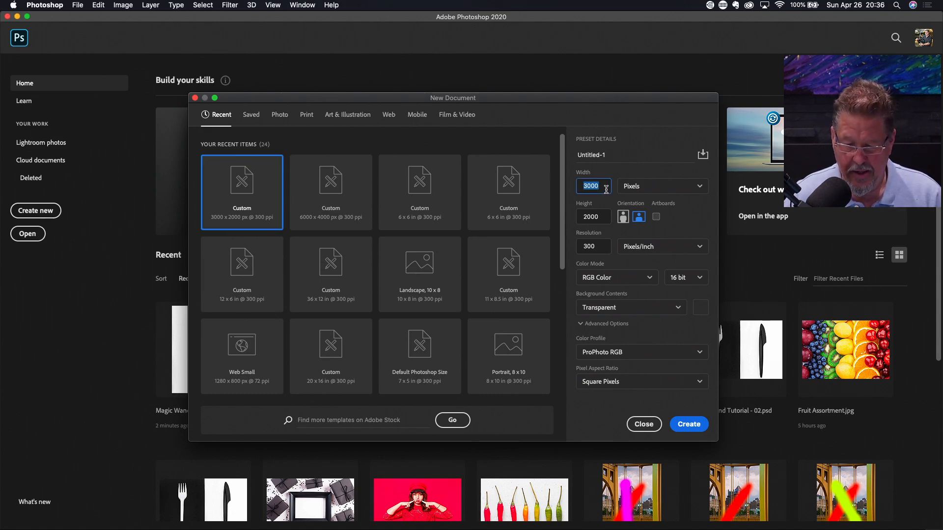
double_click(593, 191)
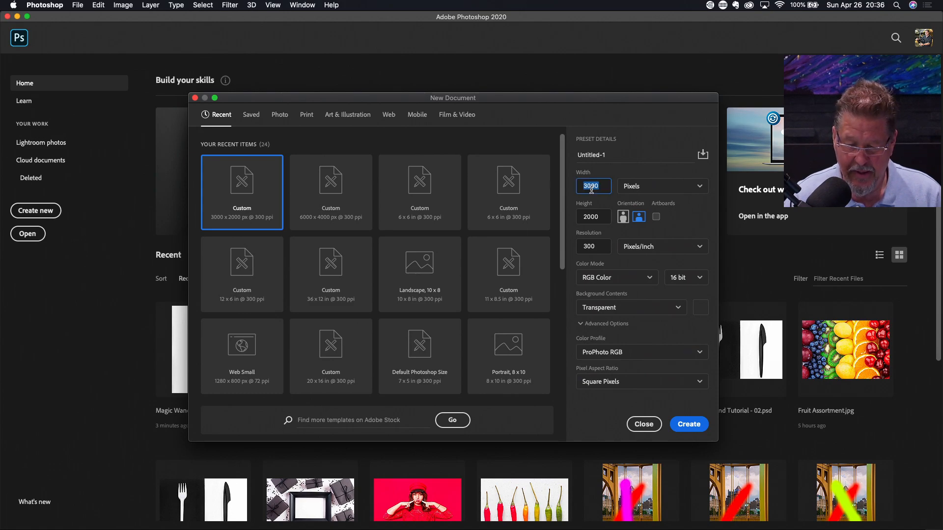
type("1800")
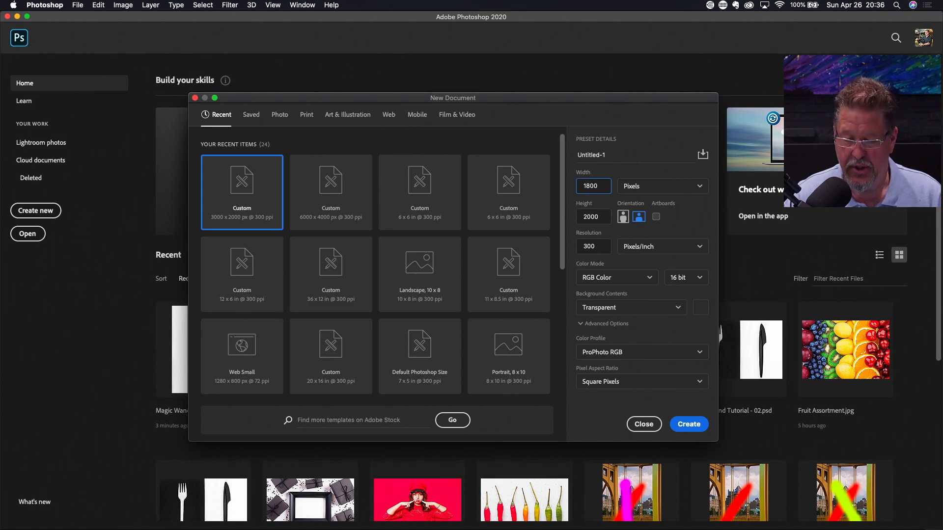
double_click(589, 218)
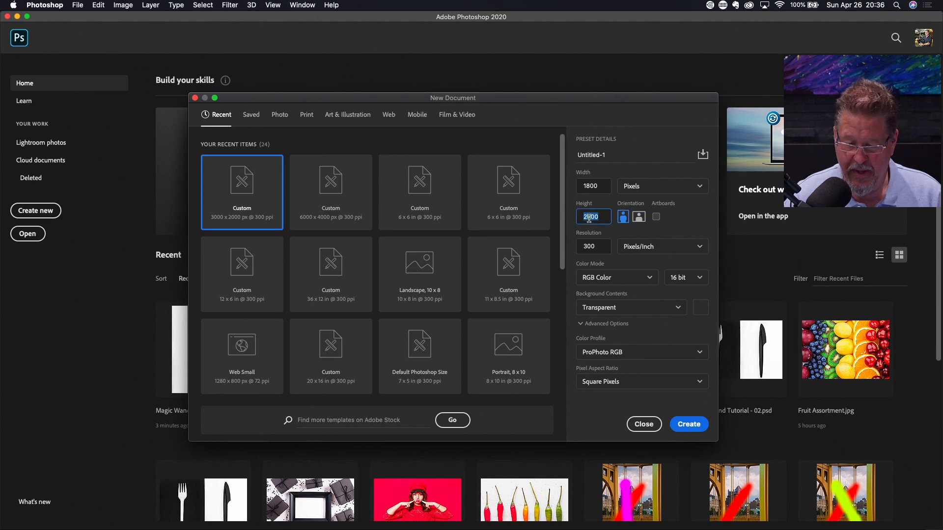
type("1800")
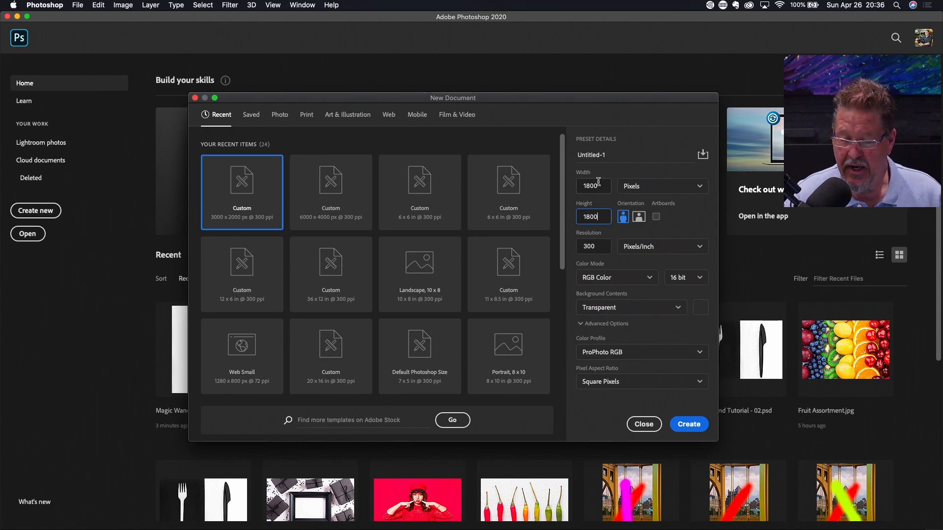
Set the new document's width and height to 1801 pixels each and create it
double_click(605, 184)
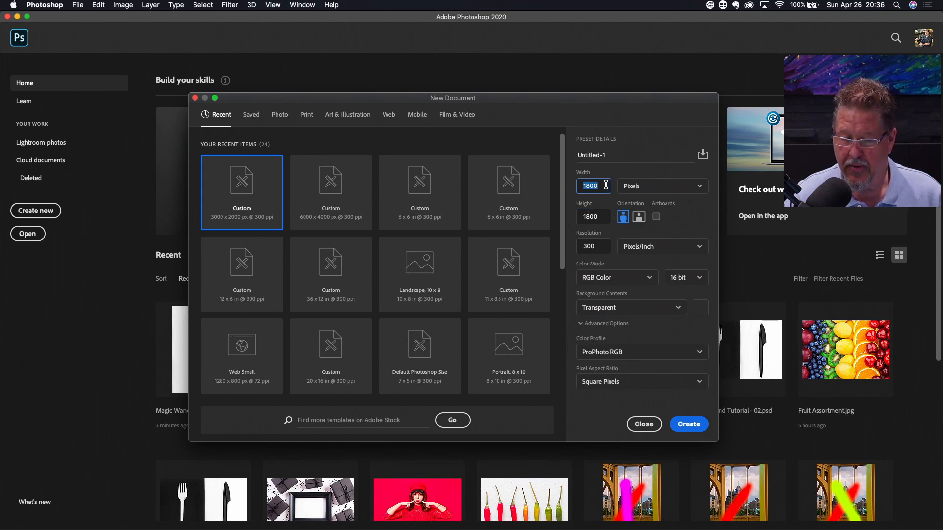
left_click(604, 187)
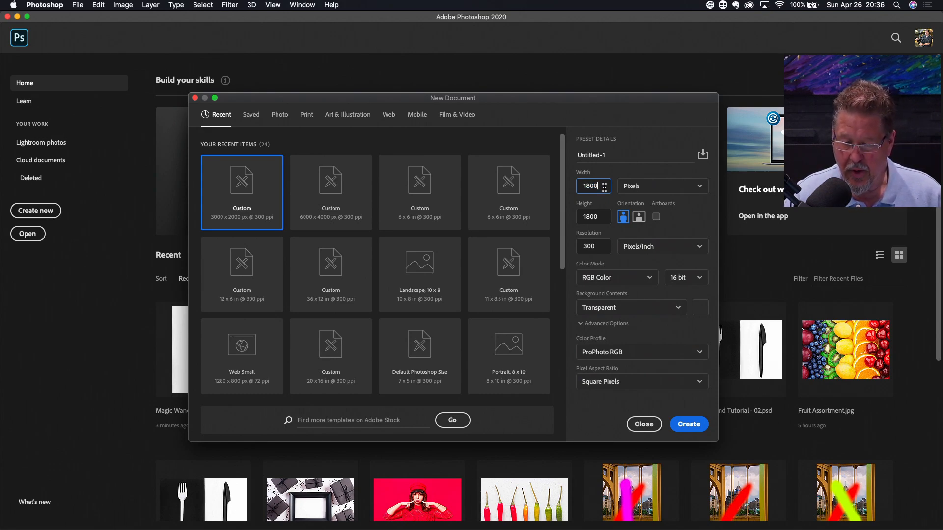
key("BackSpace")
type("1")
left_click(603, 217)
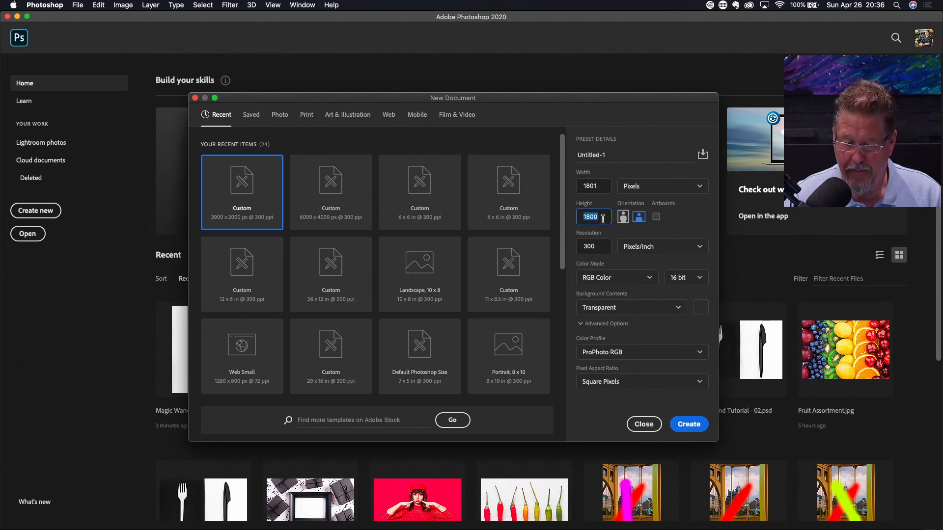
key("Right")
key("BackSpace")
type("1")
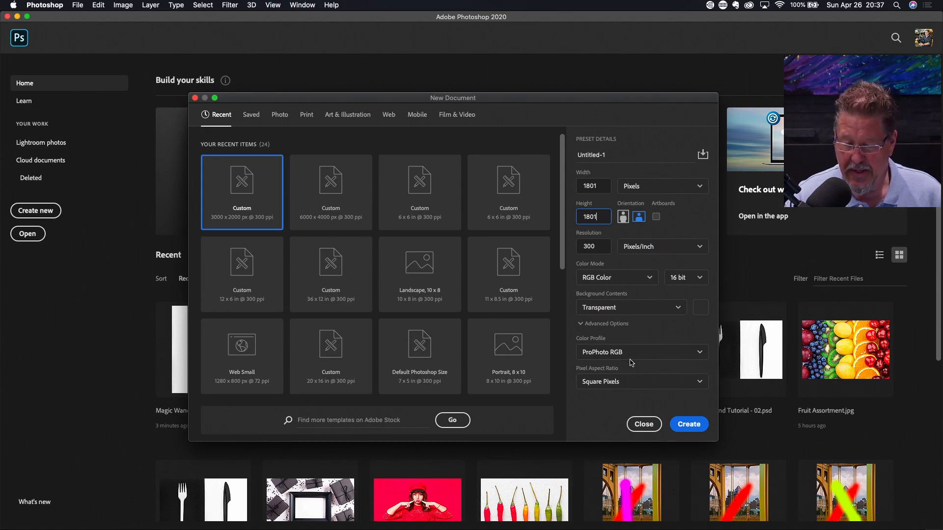
left_click(694, 431)
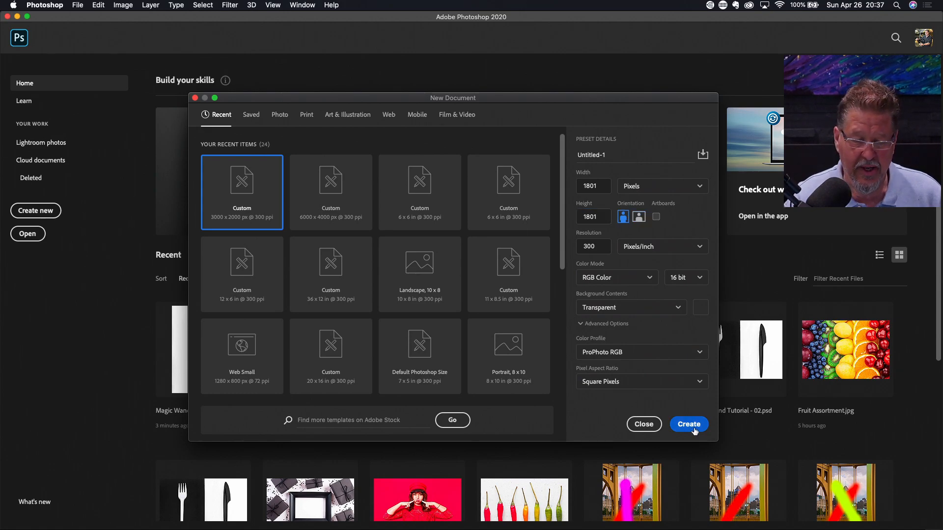
left_click(695, 430)
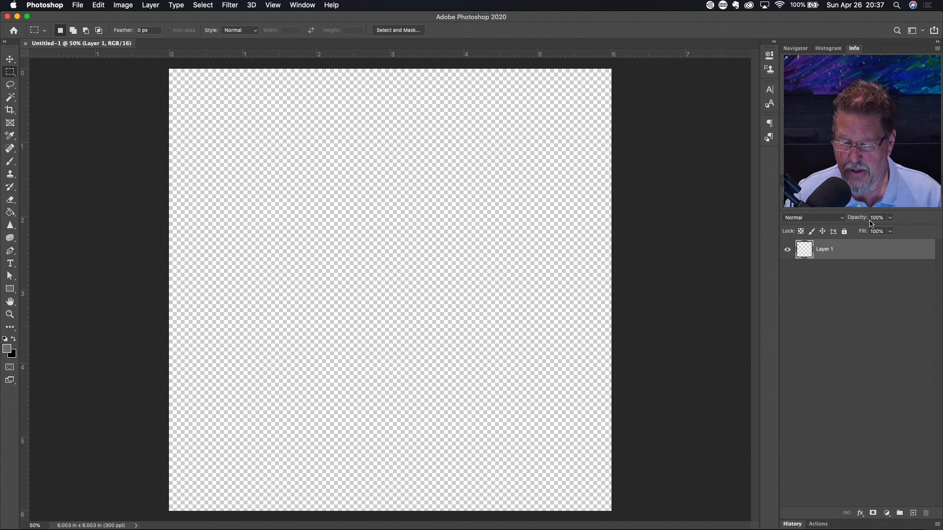
Rename the existing layer "Transparent Background" and add a new empty layer above it
double_click(827, 251)
type("Tr")
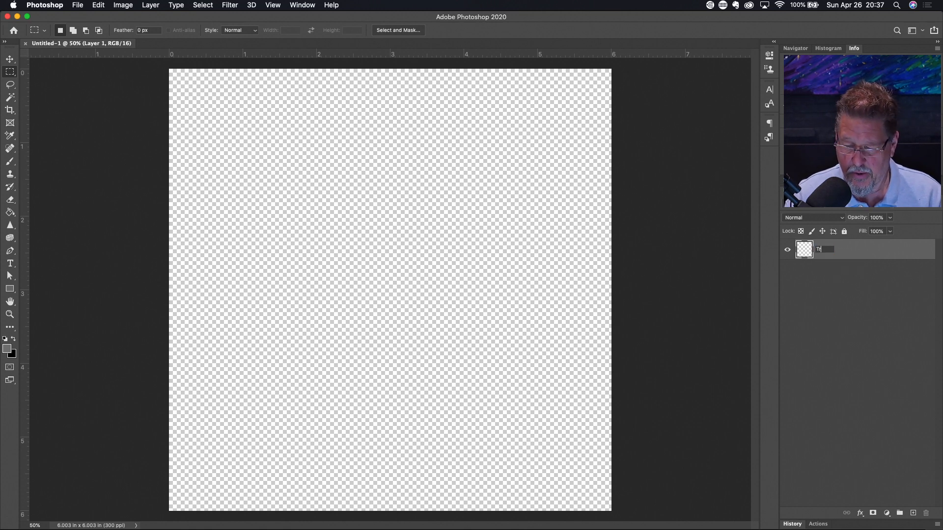
type("anspare")
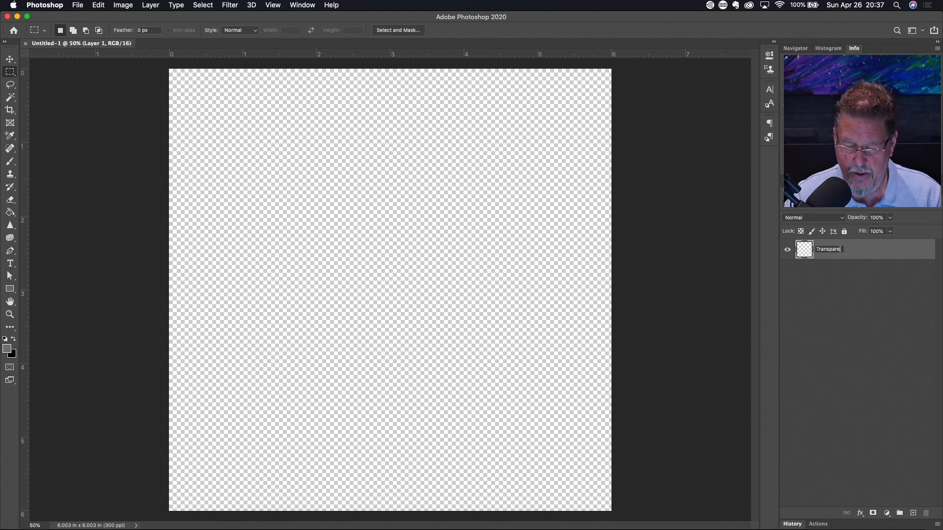
type("nt Bak")
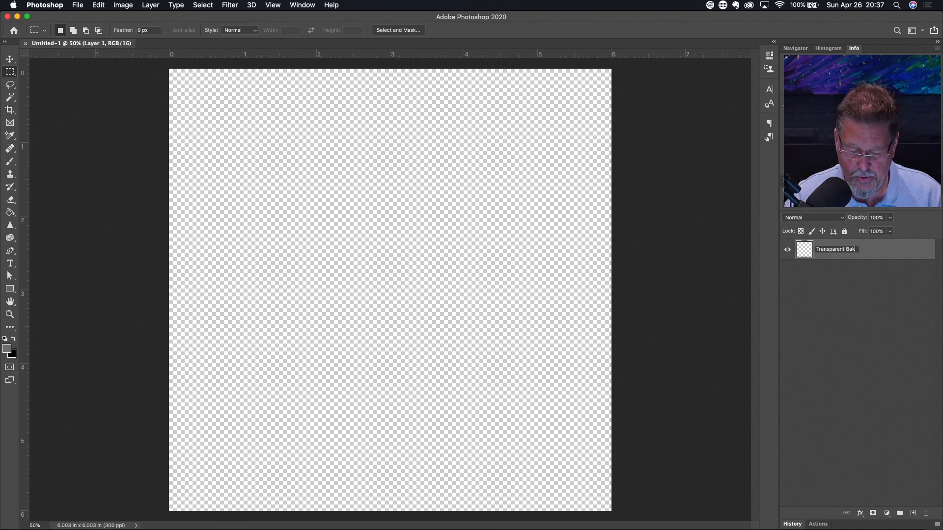
type("ground")
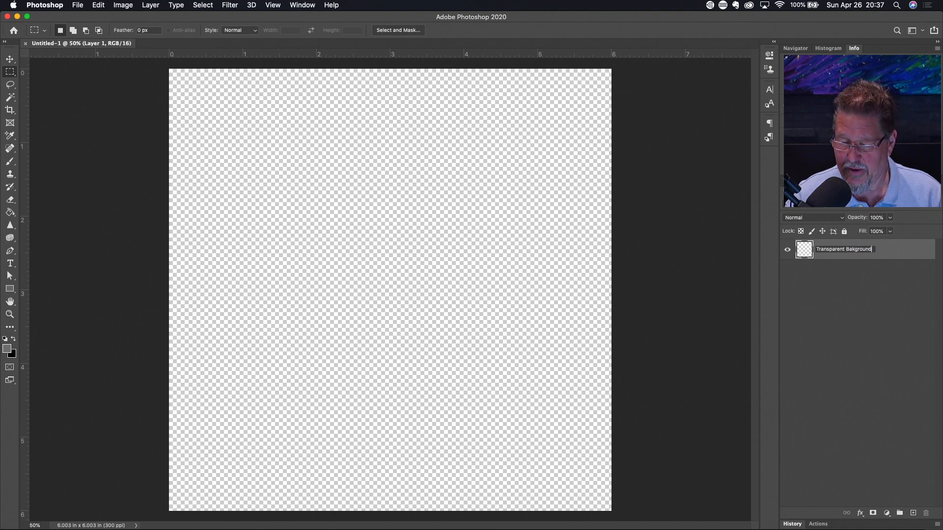
key("BackSpace")
key("BackSpace")
key("BackSpace")
key("BackSpace")
type("c")
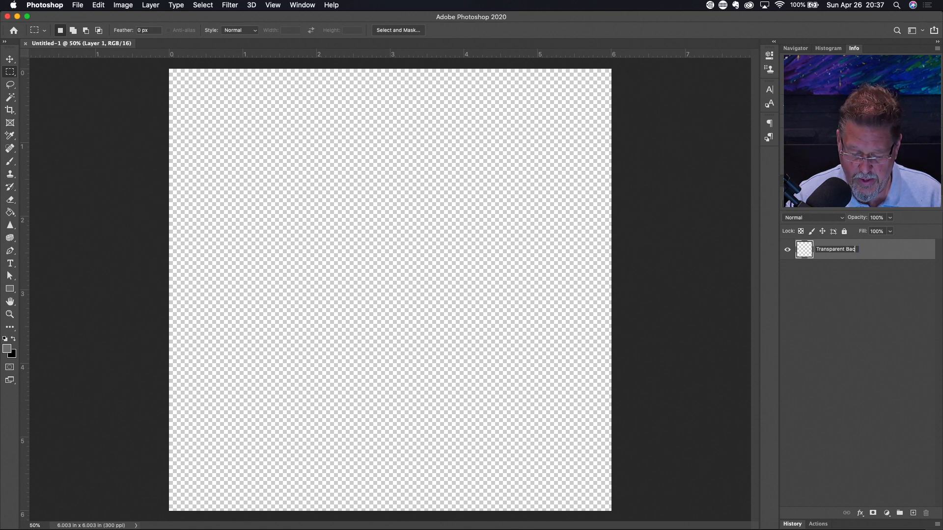
type("kground")
key("Return")
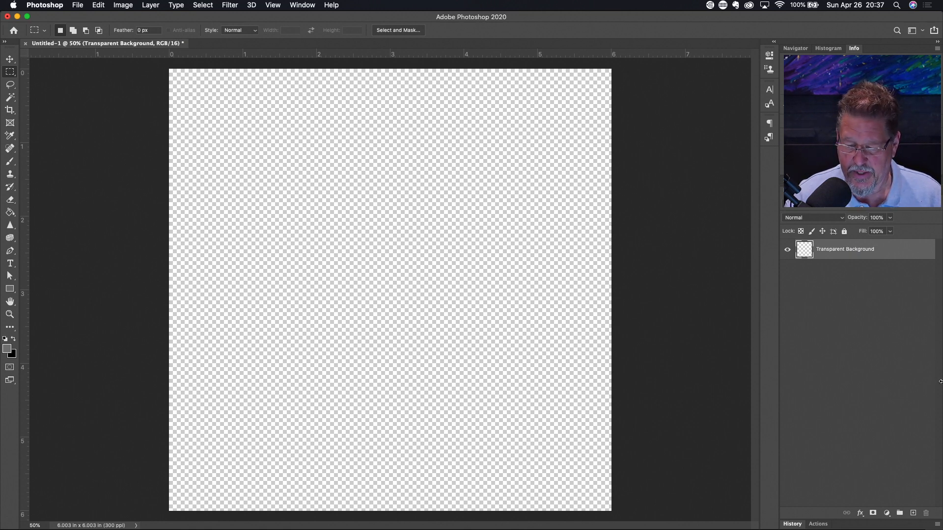
left_click(913, 514)
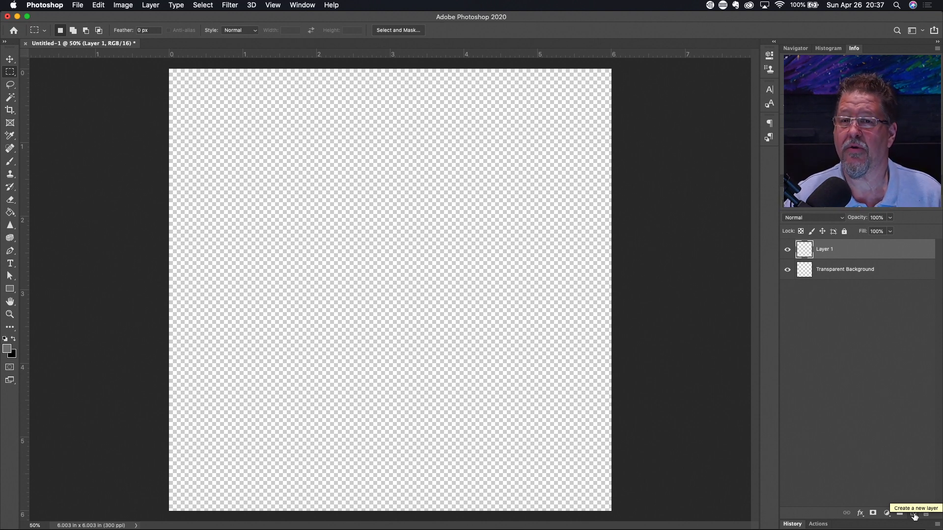
Create a new guide layout with 2 columns and 2 rows, clearing the existing guides
left_click(270, 7)
left_click(334, 296)
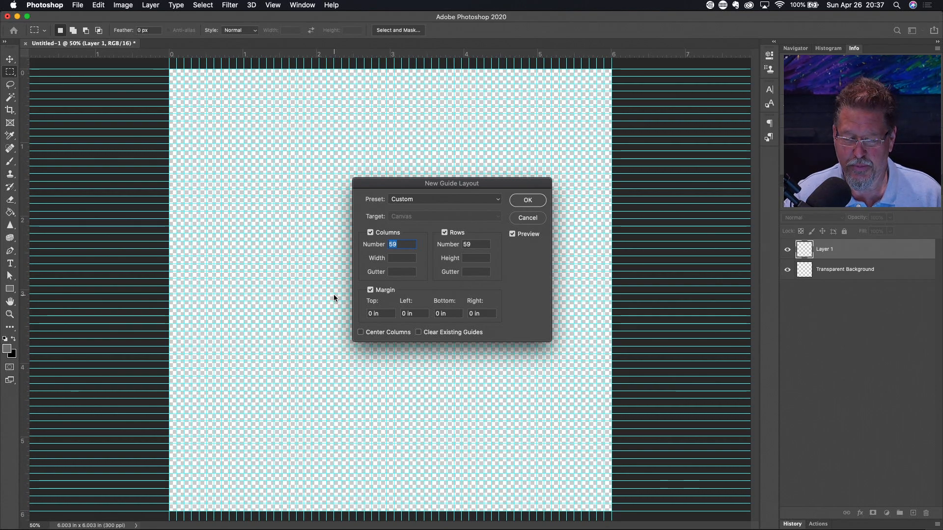
type("1")
key("BackSpace")
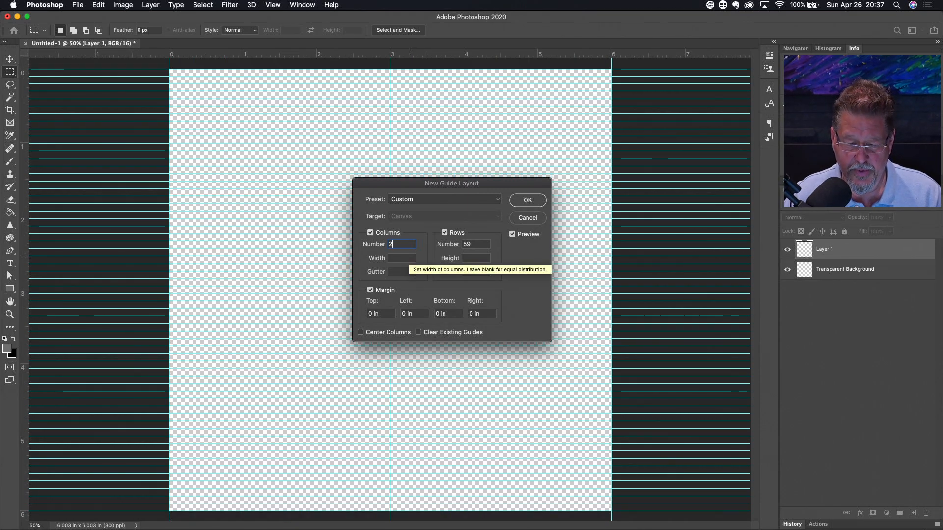
type("2")
key("Tab")
key("Tab")
key("Tab")
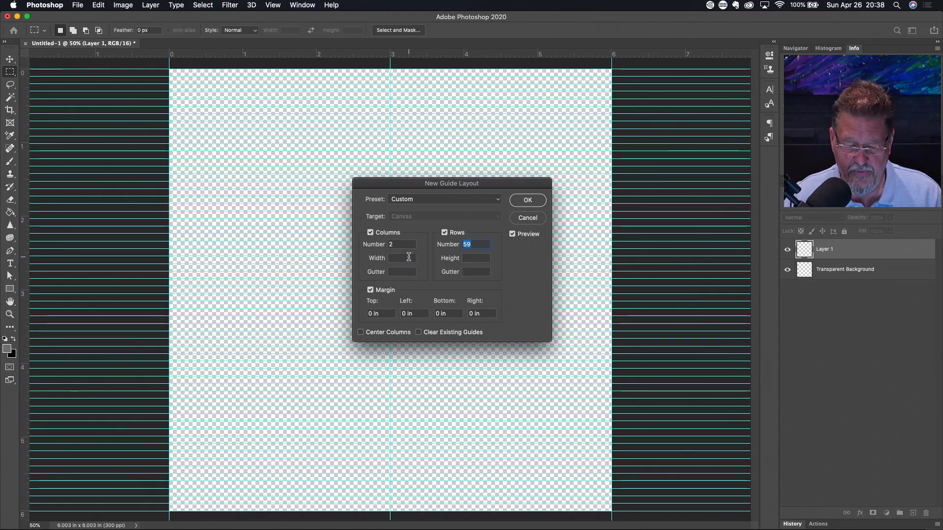
type("2")
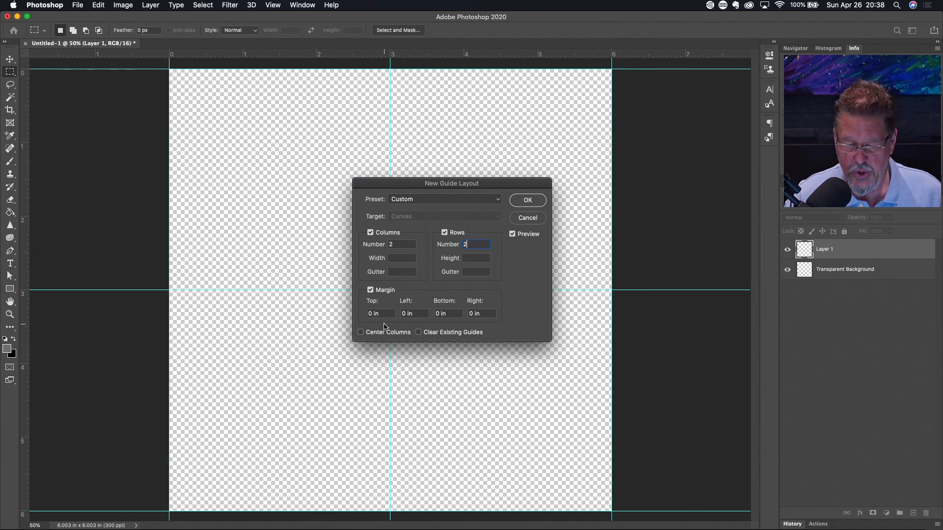
left_click(418, 333)
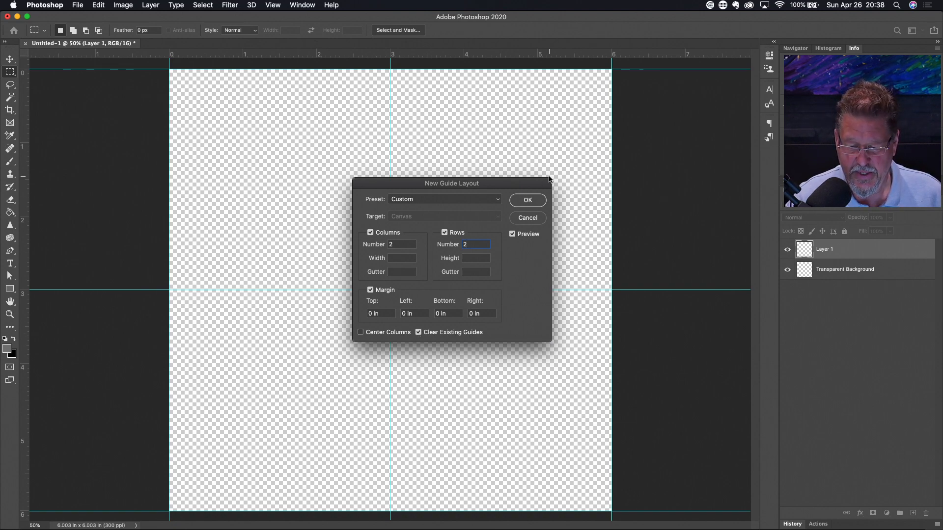
left_click(527, 200)
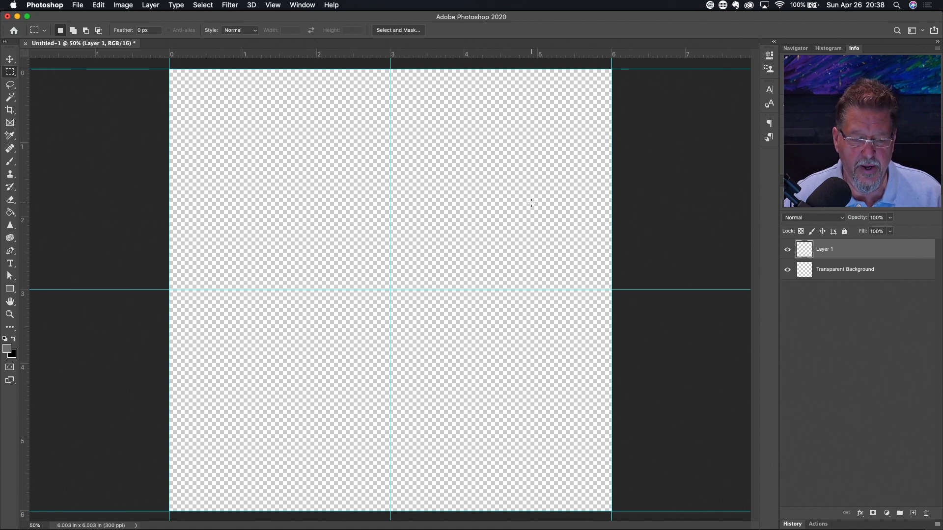
Select a one-pixel-wide column centred on the middle vertical guide with the Single Column Marquee tool
right_click(13, 77)
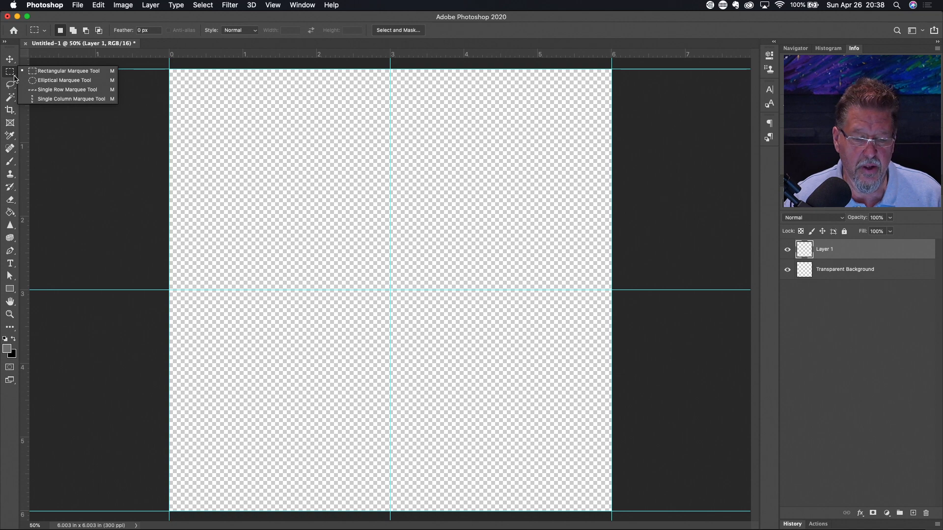
left_click(62, 100)
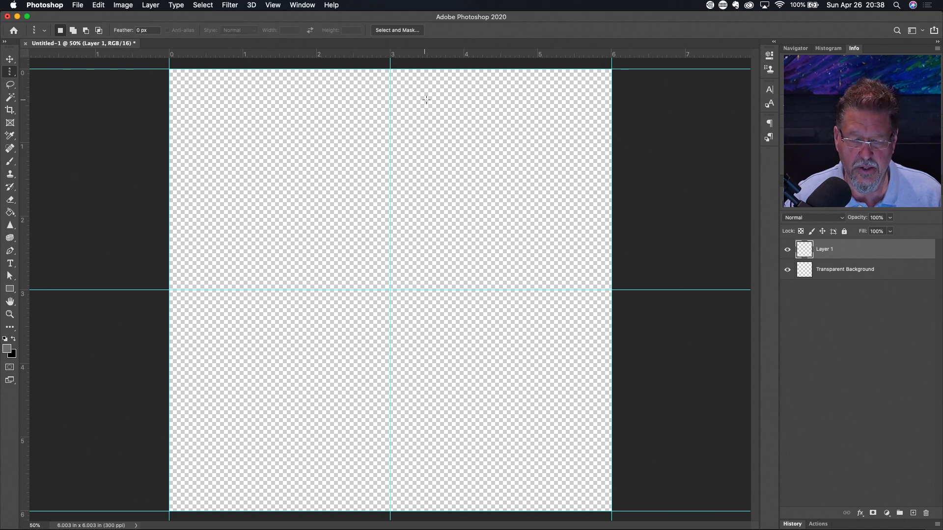
left_click(391, 64)
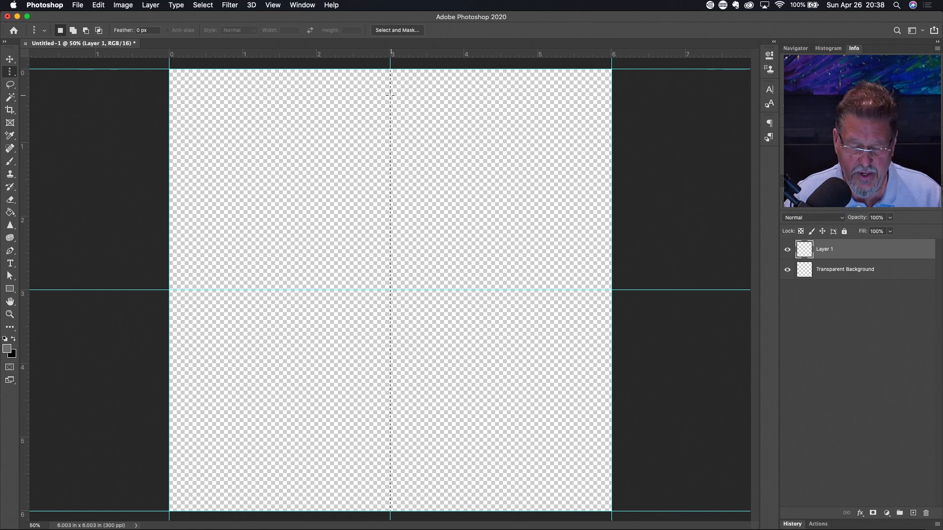
left_click_drag(380, 62, 390, 77)
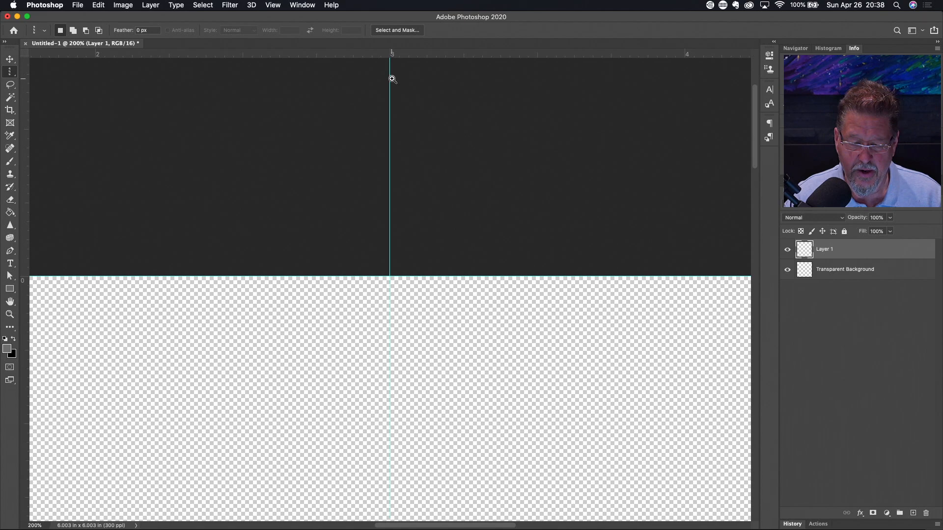
left_click_drag(390, 303, 391, 303)
left_click(391, 304)
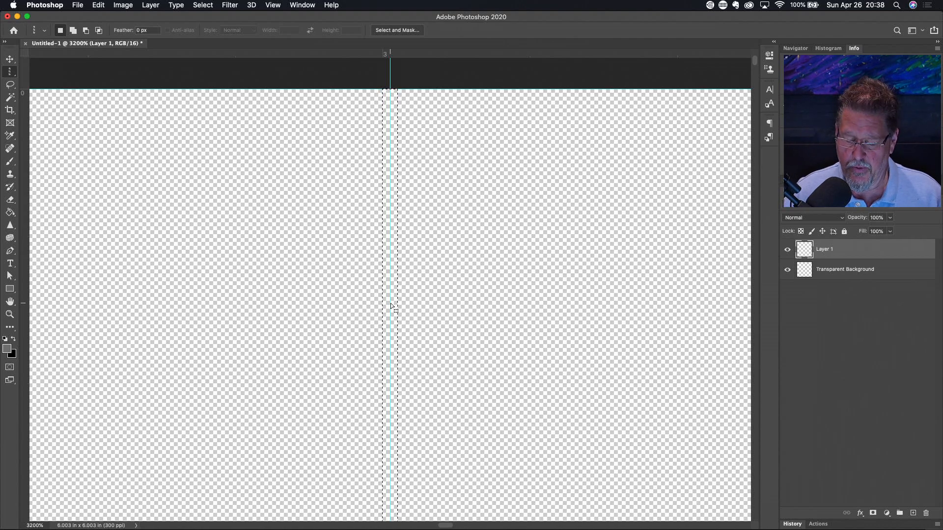
Nudge the column selection sideways pixel by pixel and return it to its centred place on the vertical guide
key("Right")
key("Right")
key("Left")
key("Left")
key("Left")
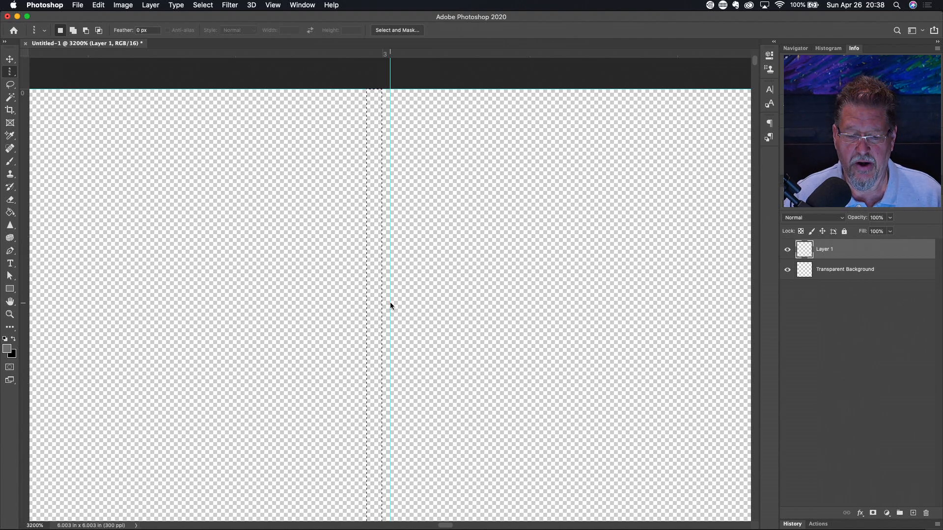
key("Right")
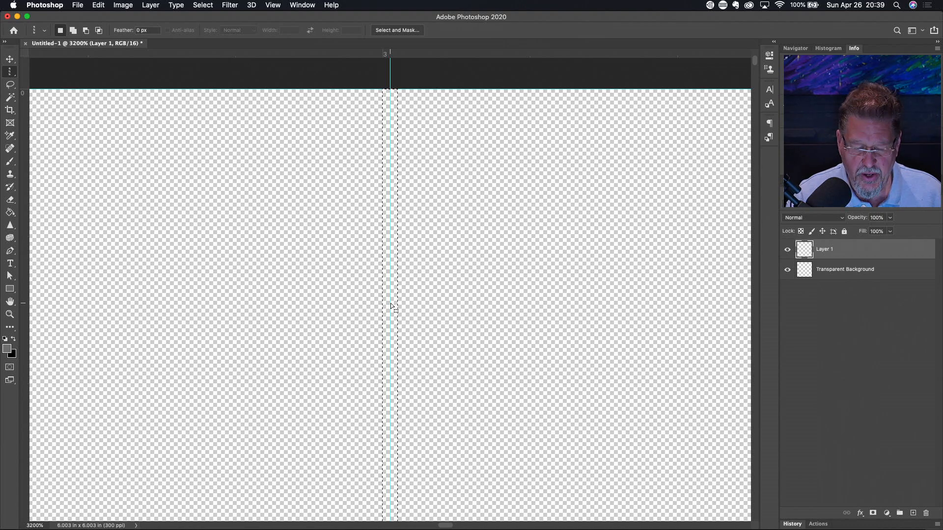
Reset the colours to default black and white and fill the selected column with black using the Paint Bucket
key("g")
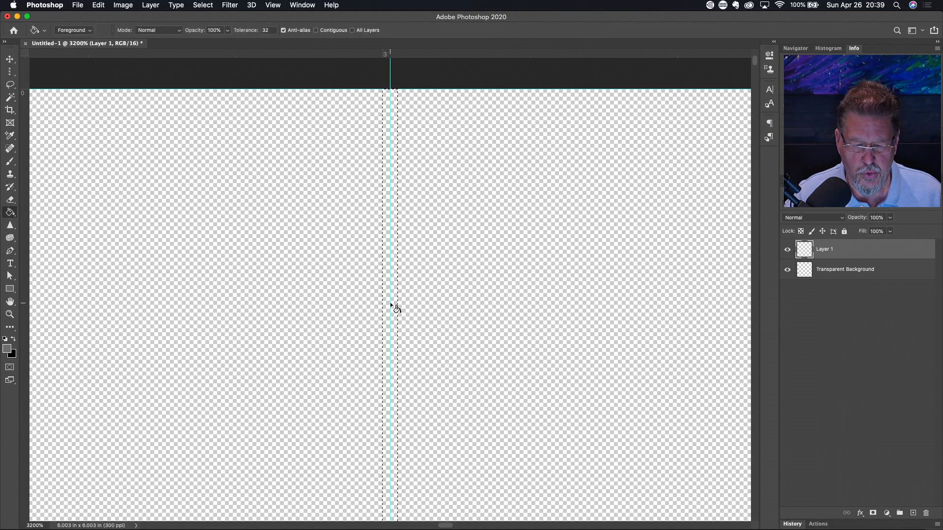
key("d")
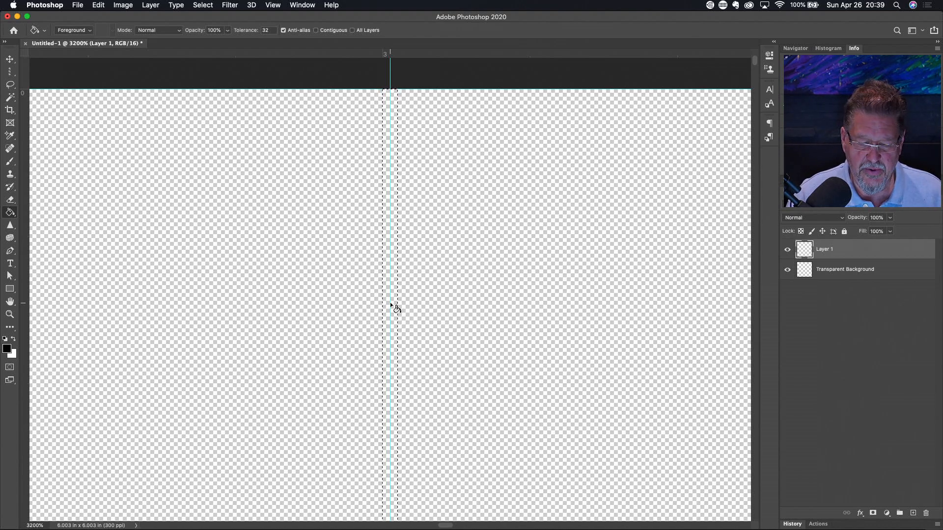
left_click(388, 264)
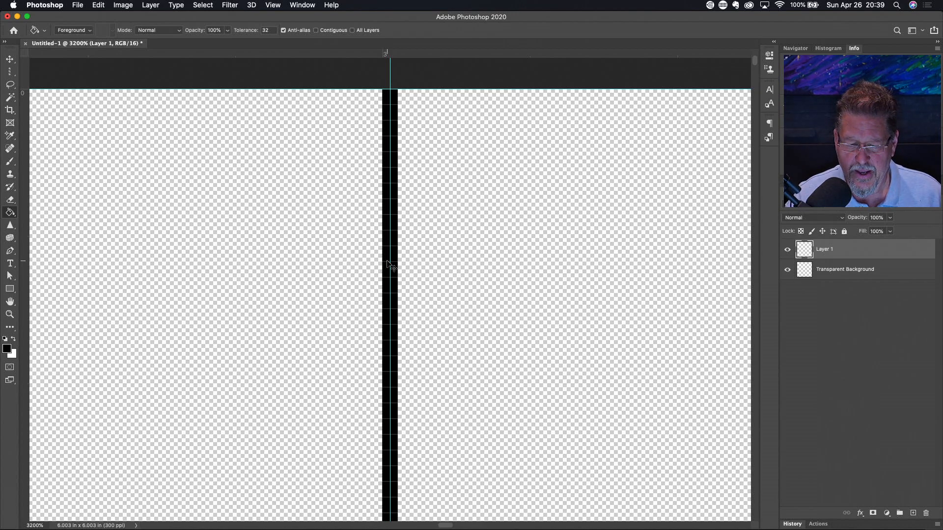
Duplicate the vertical line layer and rotate the copy 90 degrees with Free Transform to form a horizontal line
key("super+0")
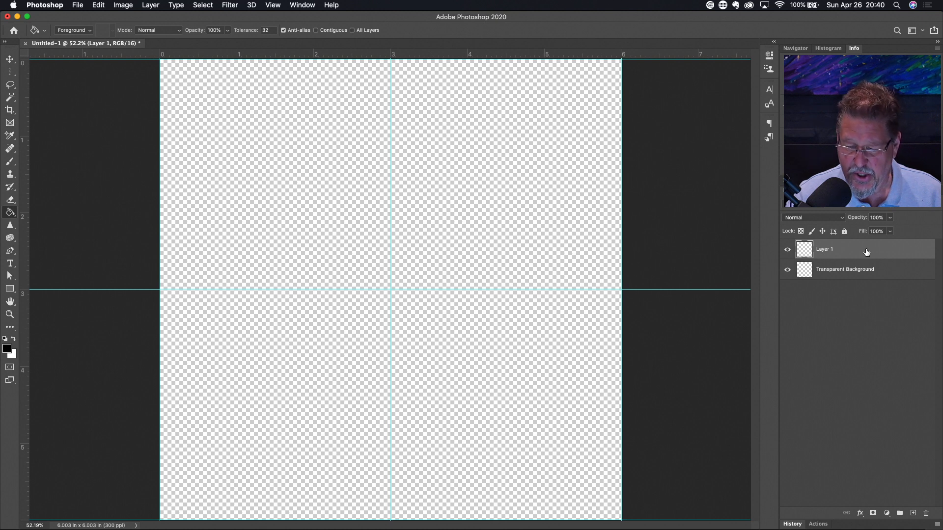
key("super+j")
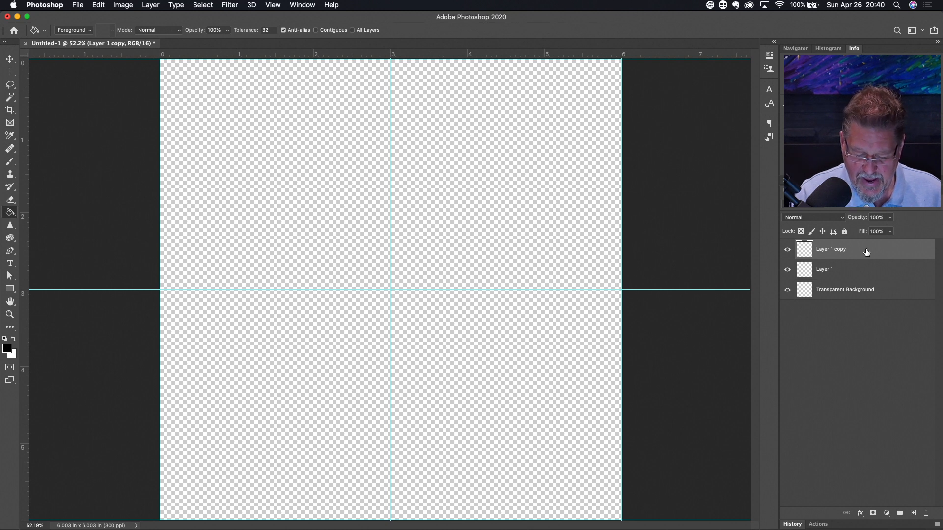
key("super+t")
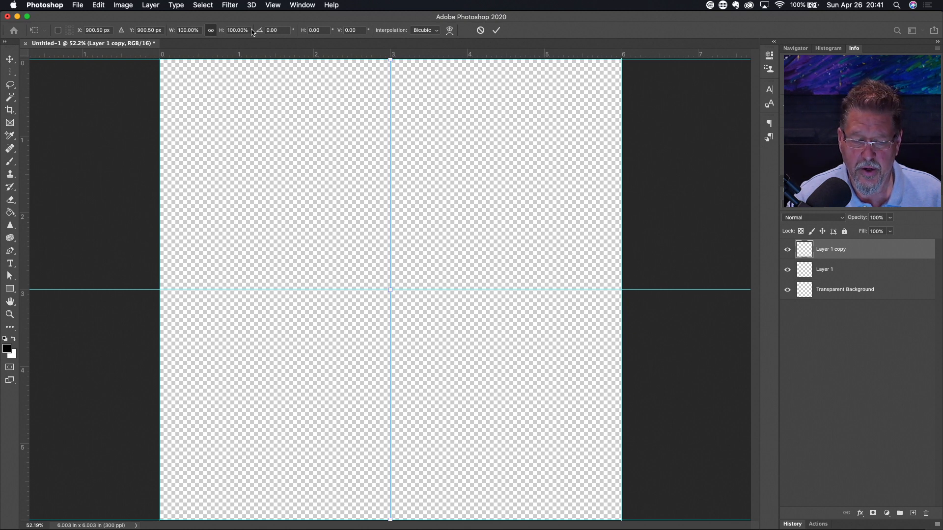
left_click(281, 31)
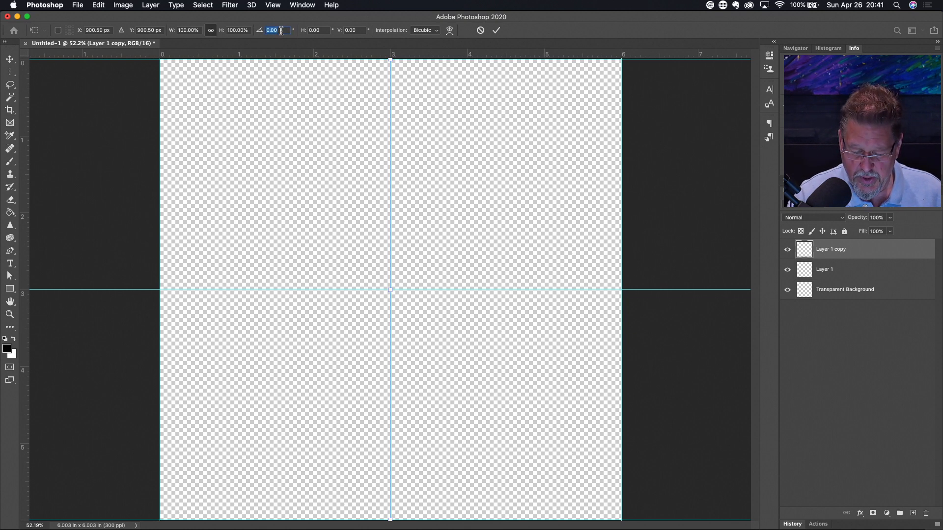
type("90")
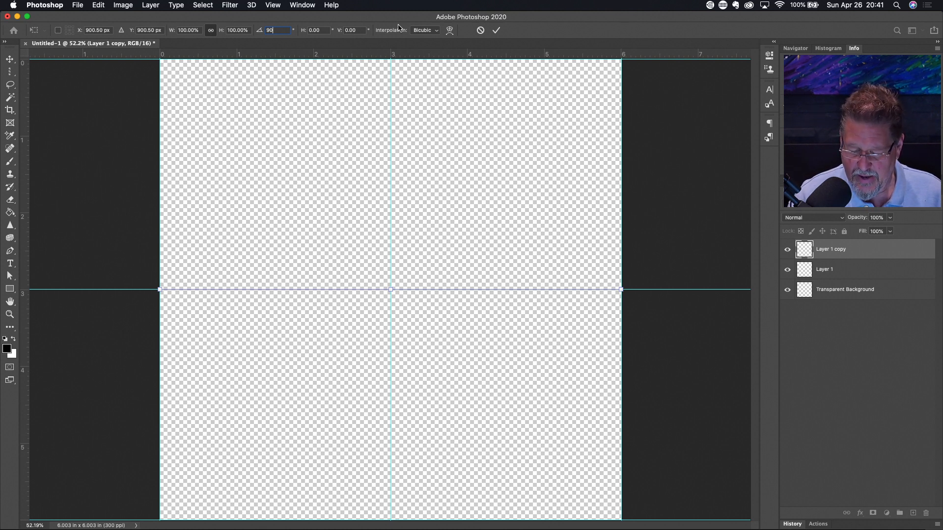
key("Return")
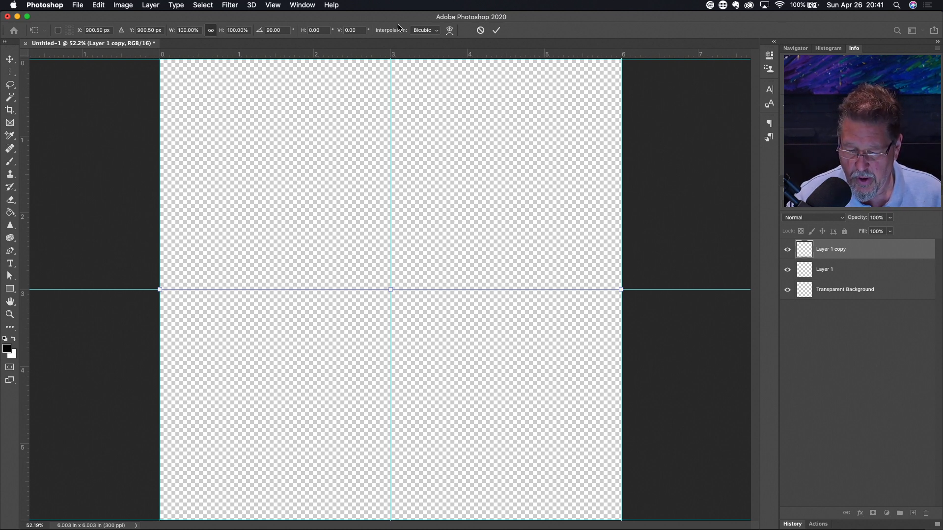
key("Return")
Merge the rotated copy down into Layer 1 and hide the guides
key("g")
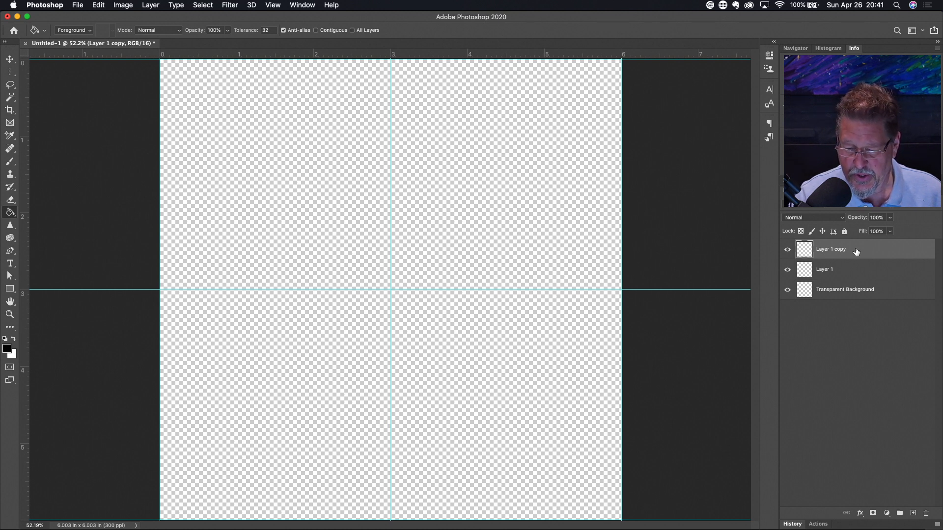
key("BackSpace")
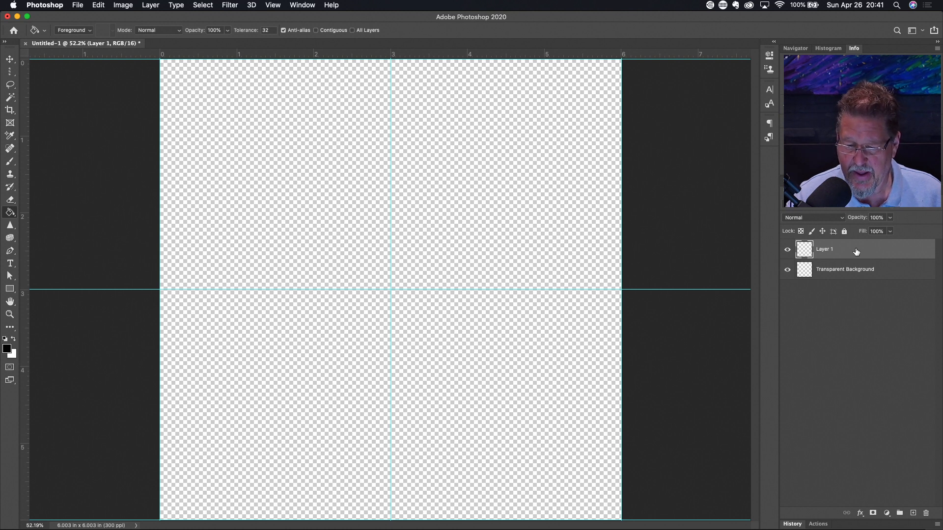
key("super+semicolon")
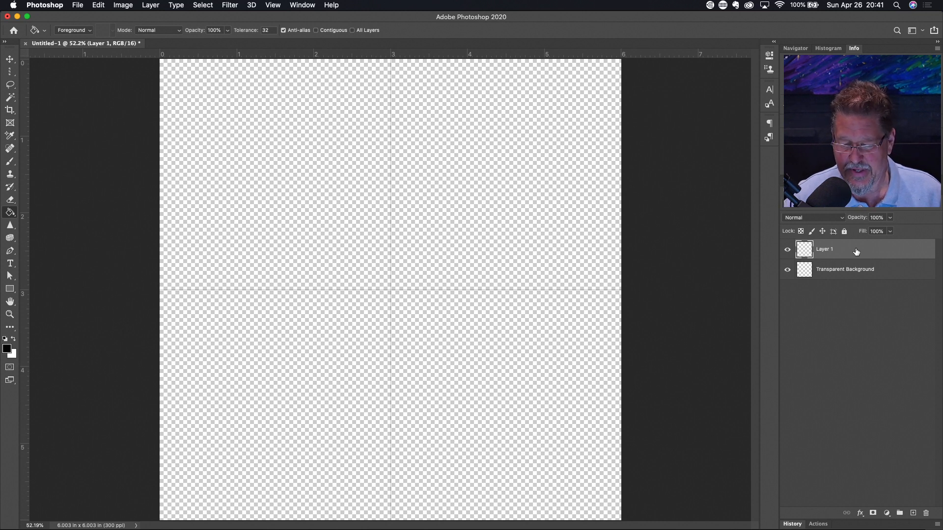
Create a new layer directly above Transparent Background and name it White Background
left_click(887, 273)
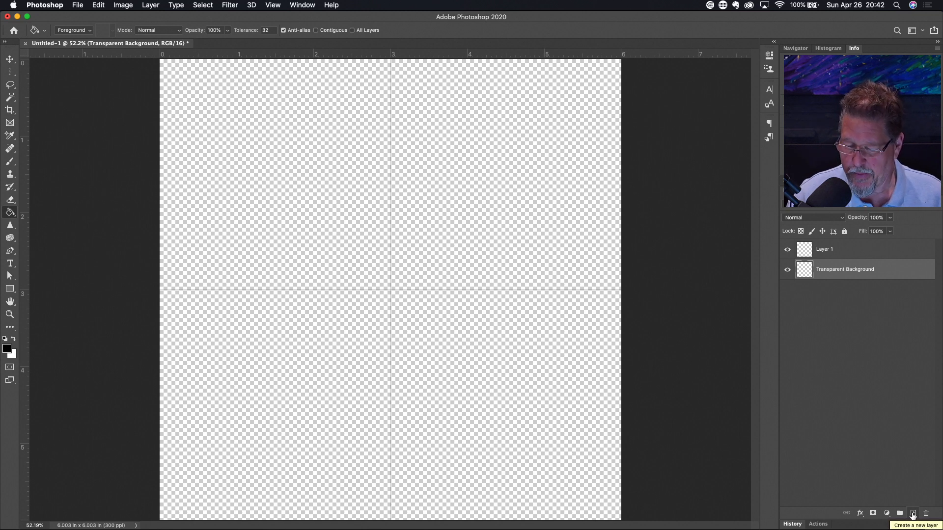
left_click(913, 513)
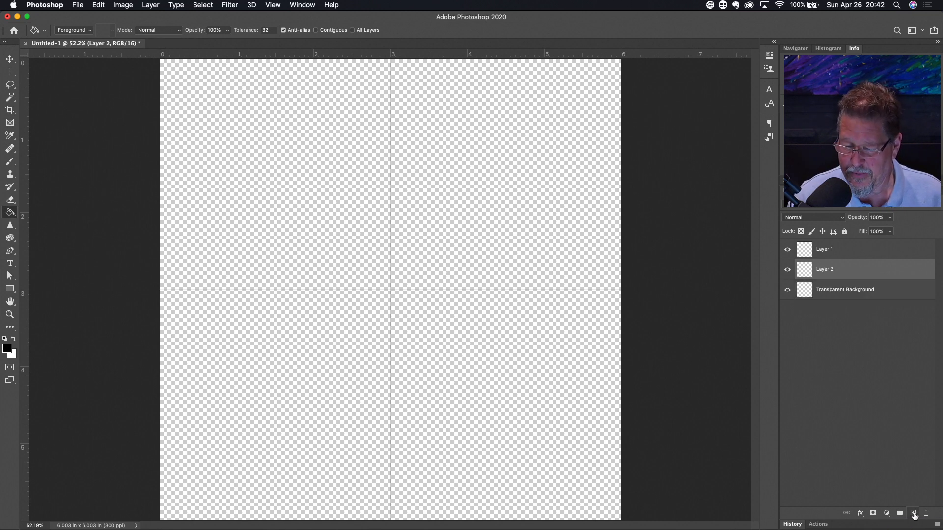
double_click(824, 269)
type("W")
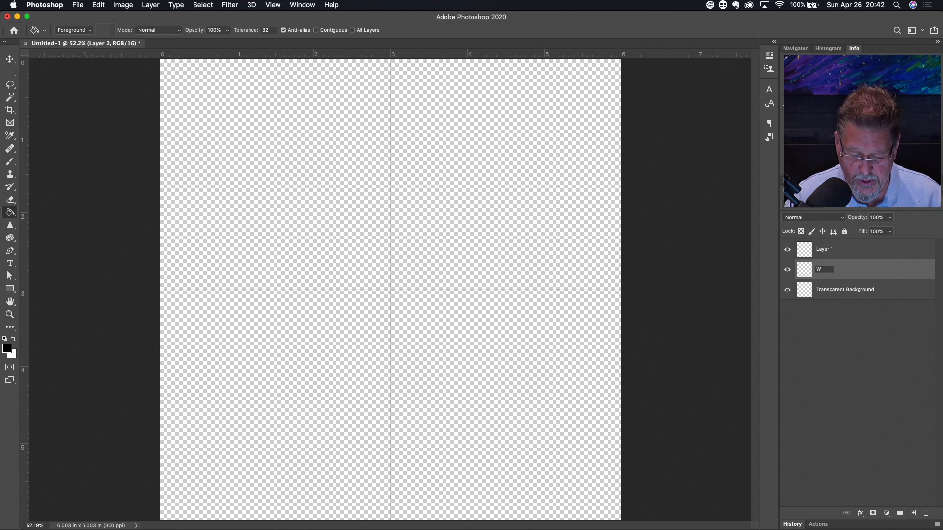
type("hite Background")
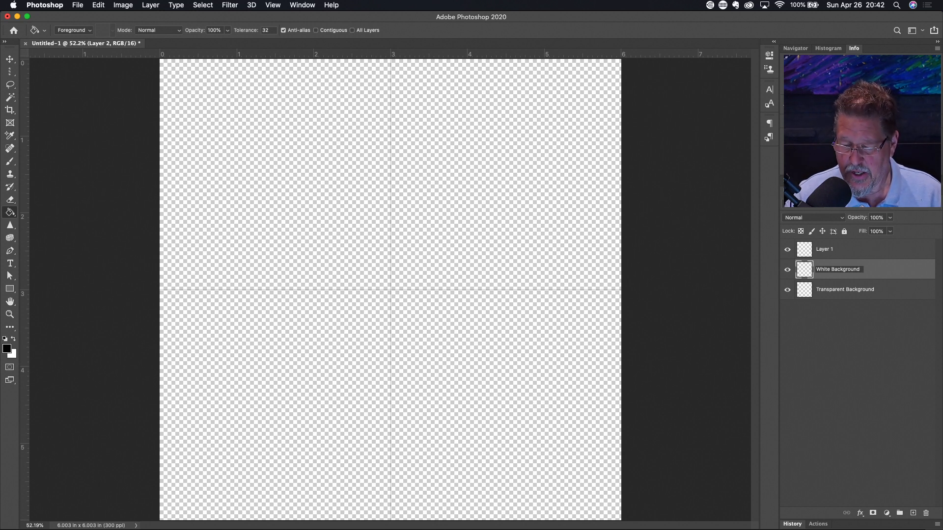
key("Return")
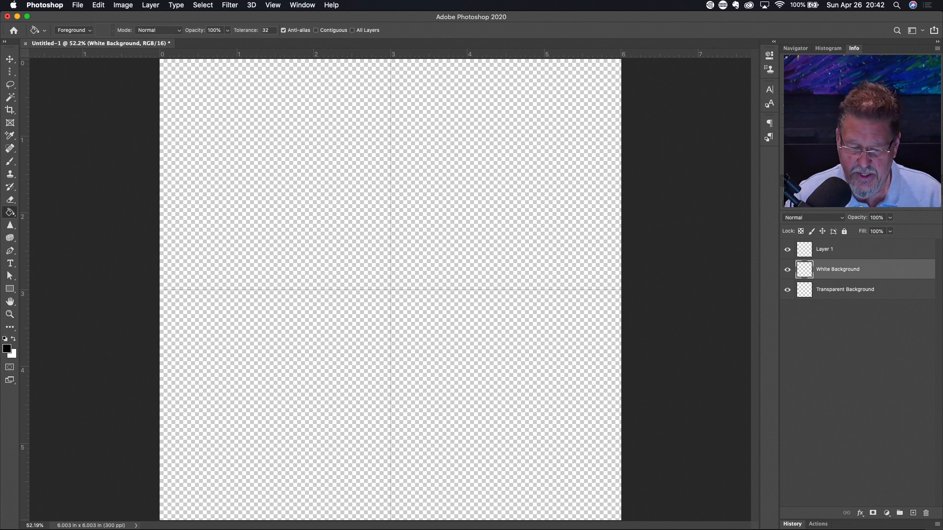
Make white the foreground colour and fill the White Background layer with it using the Paint Bucket
key("shift+g")
key("shift+g")
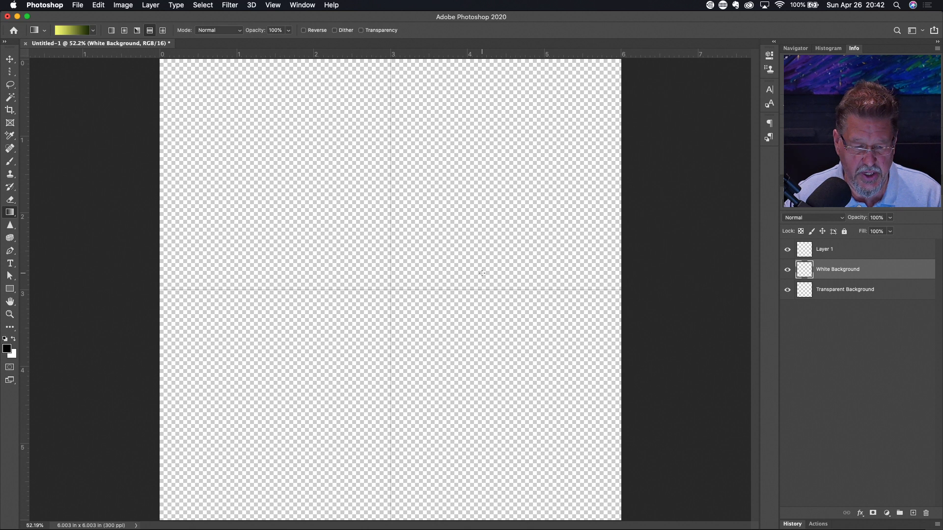
key("shift+g")
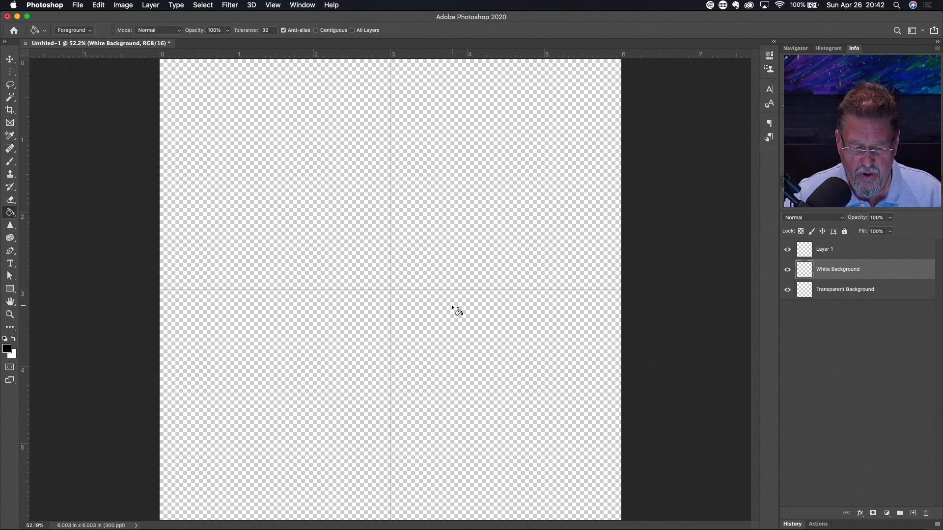
key("x")
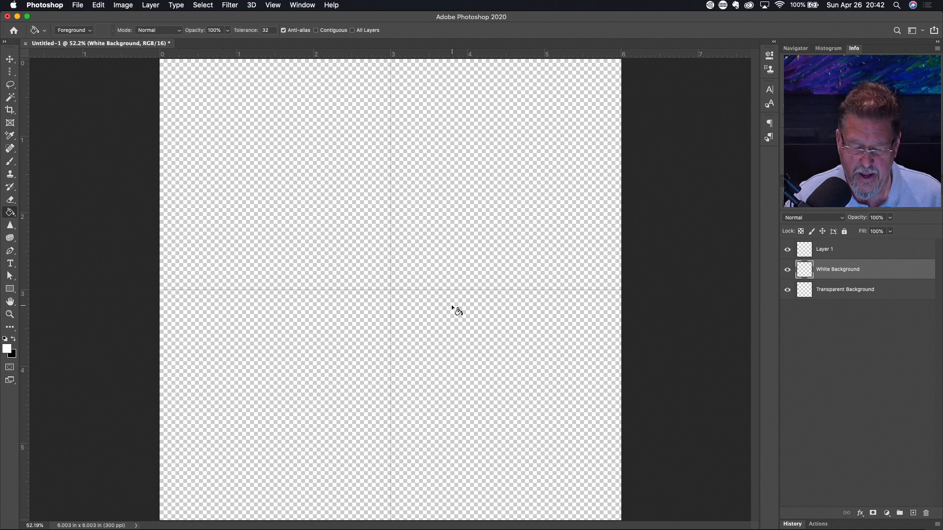
left_click(452, 306)
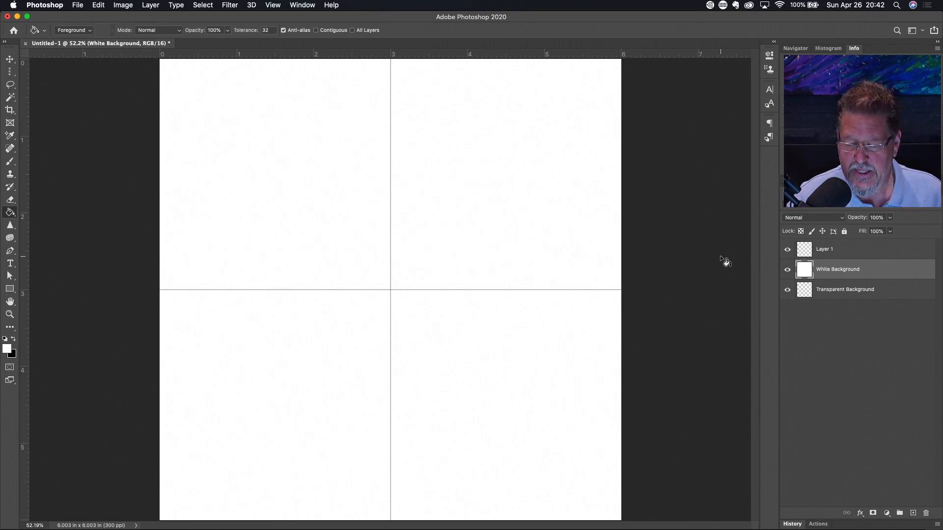
Add a copy of the Layer 1 cross rotated 45 degrees and merge it down into Layer 1
left_click(854, 252)
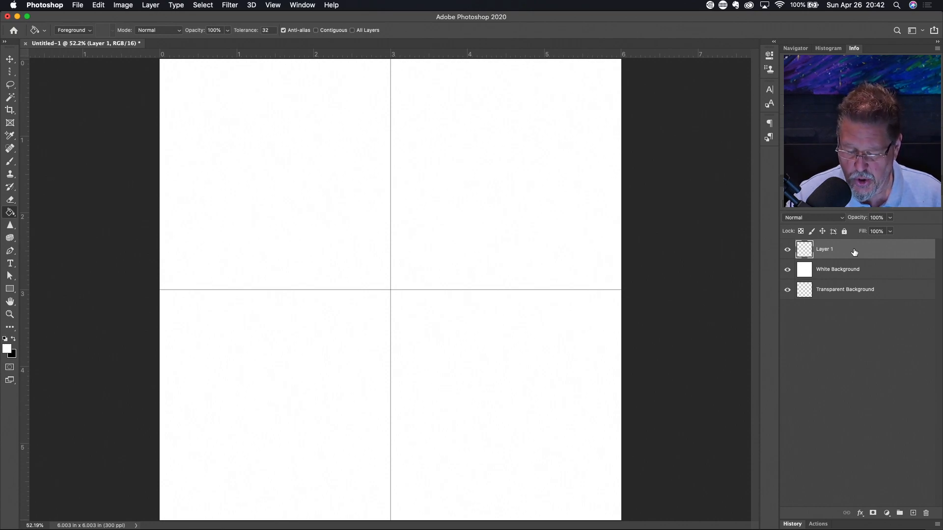
key("ctrl+j")
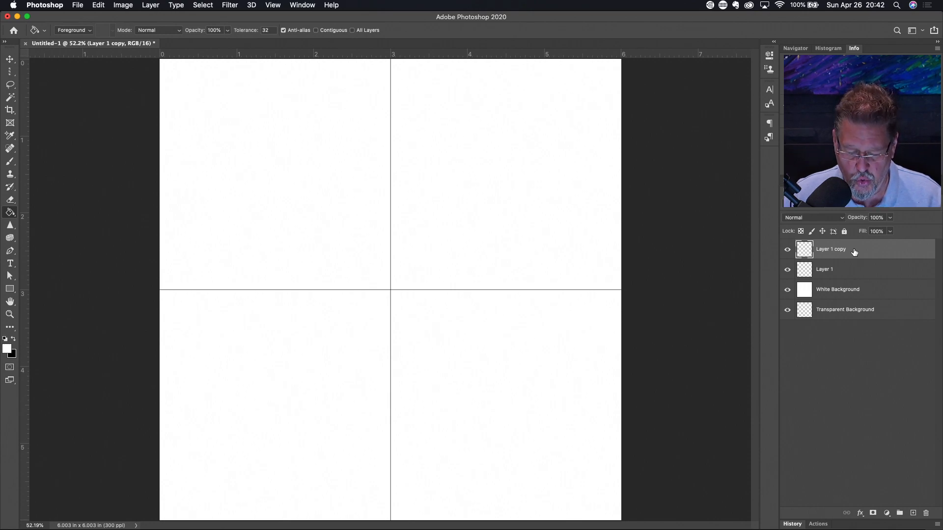
key("super+t")
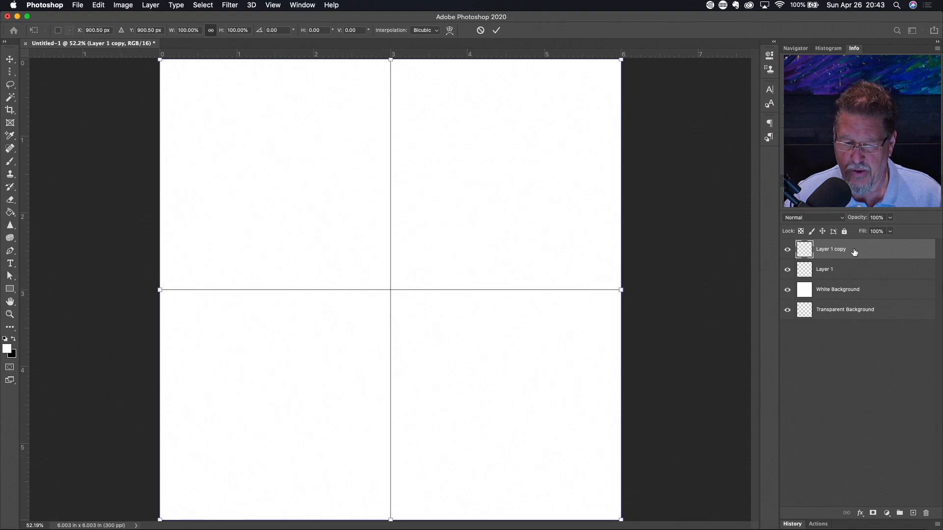
left_click(283, 31)
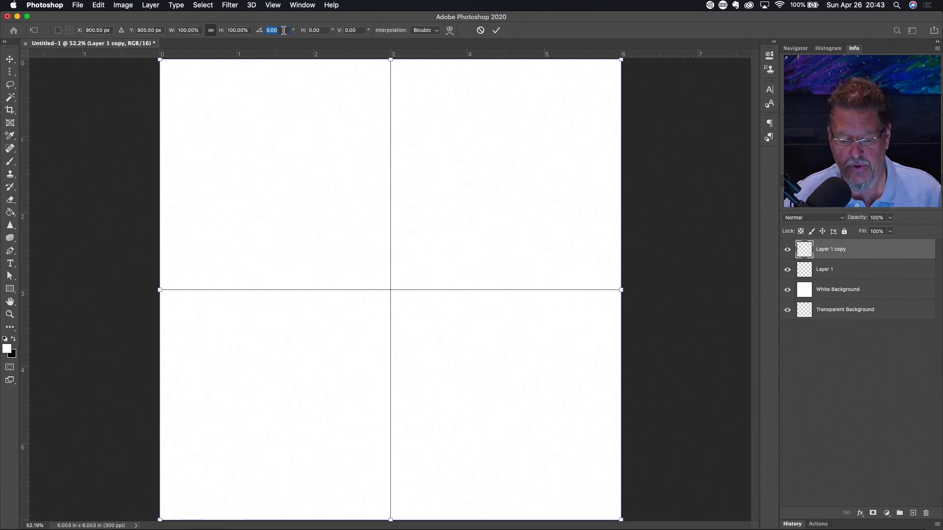
type("45")
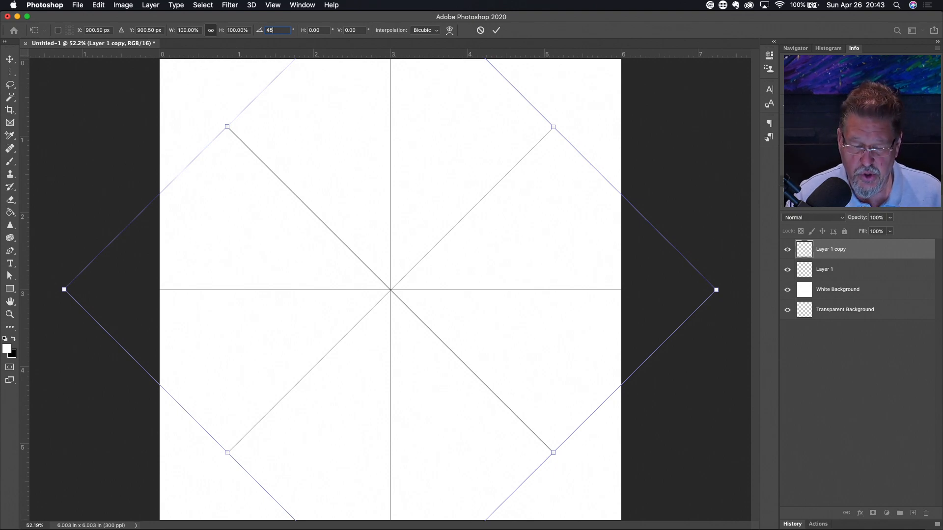
key("Return")
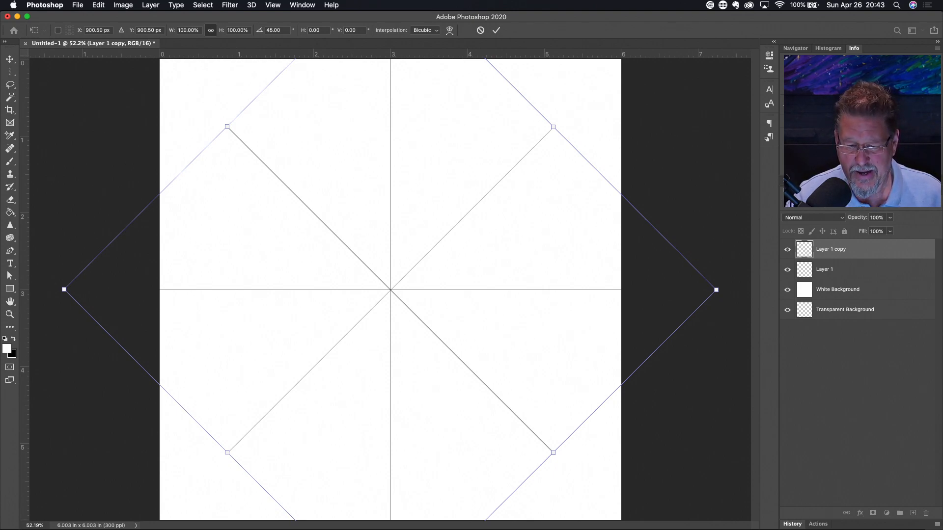
key("Return")
key("g")
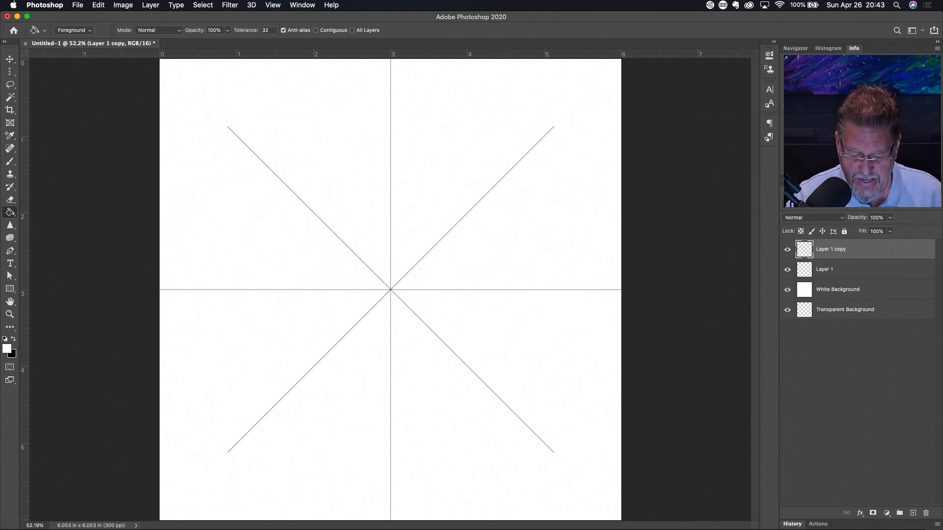
key("super+e")
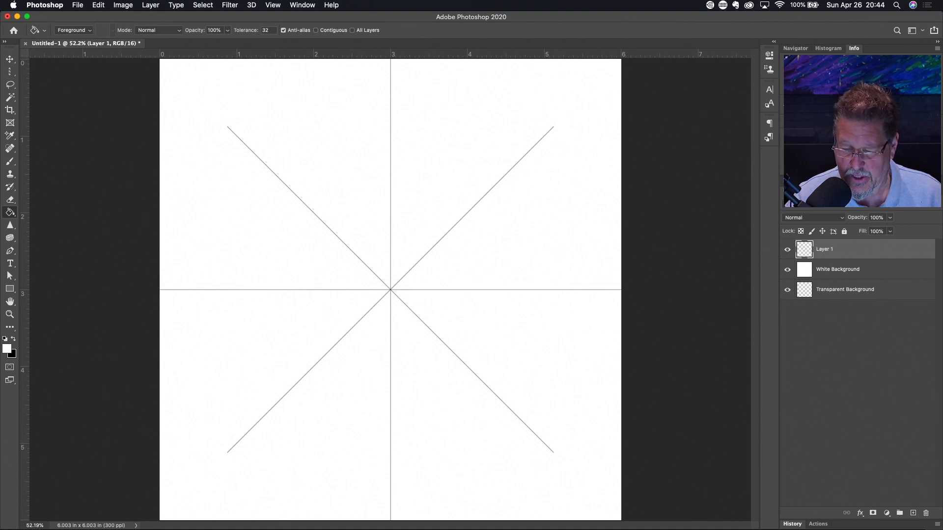
Add a copy of the eight-spoke Layer 1 rotated 22.5 degrees and merge it down into Layer 1
key("ctrl+j")
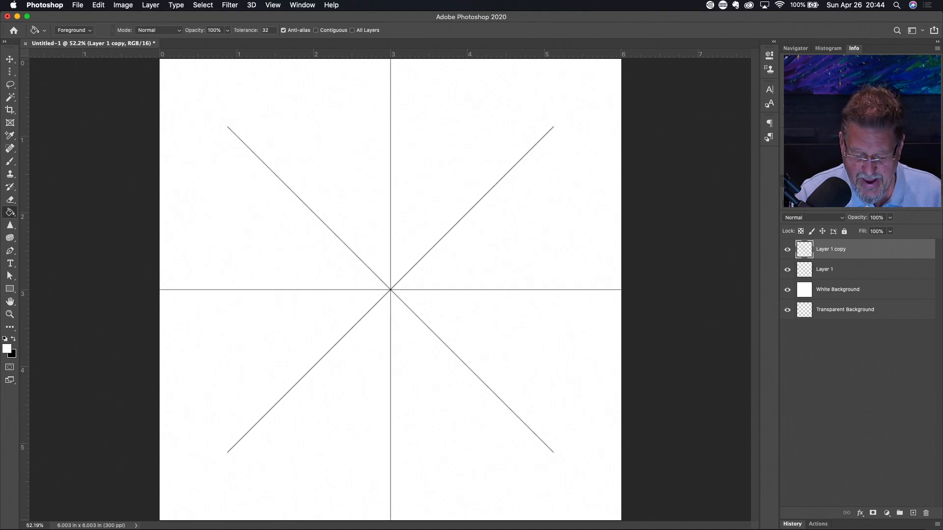
key("ctrl+t")
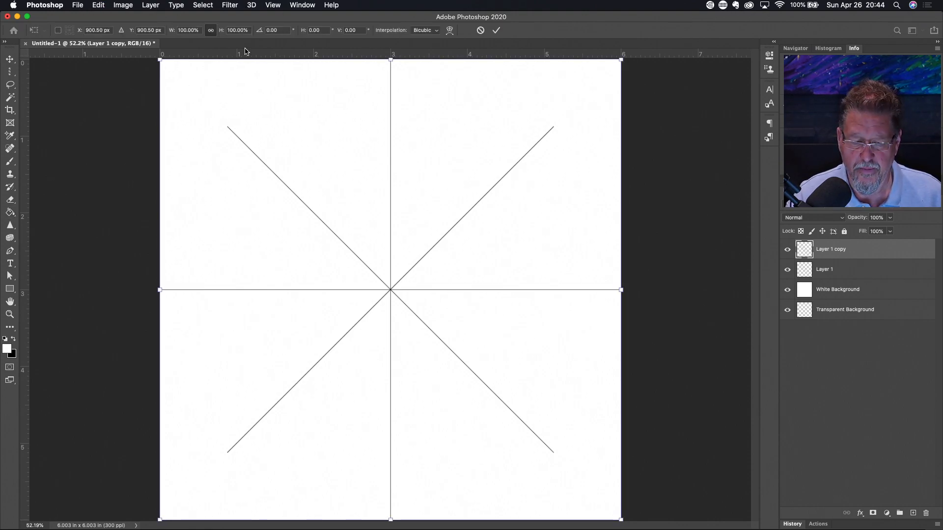
left_click(285, 30)
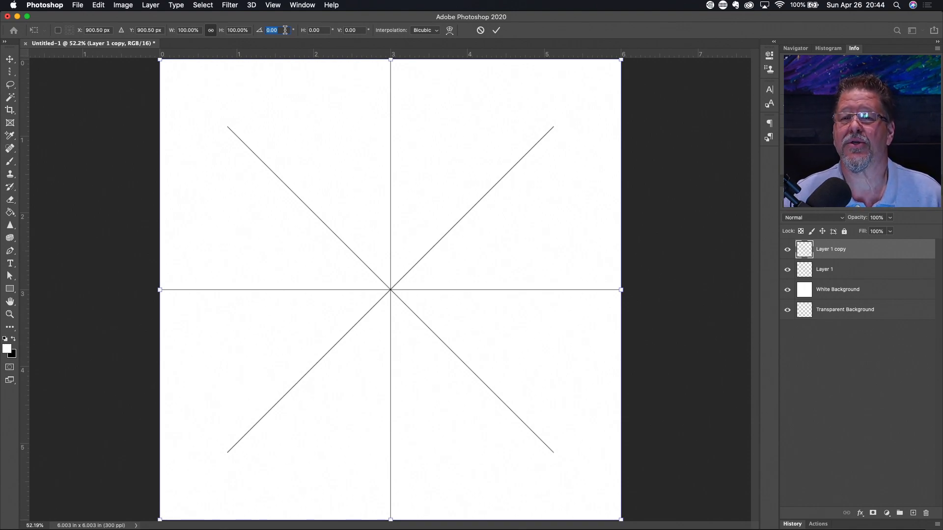
type("22.5")
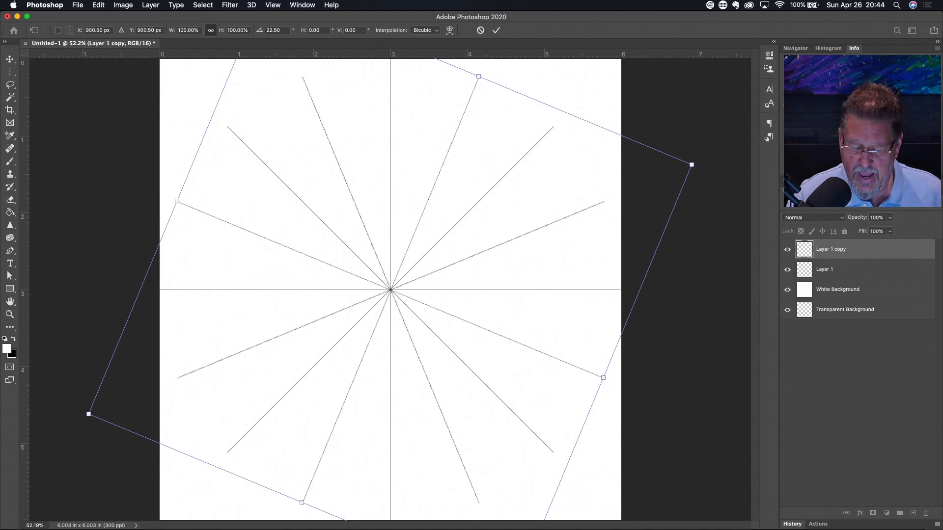
key("Return")
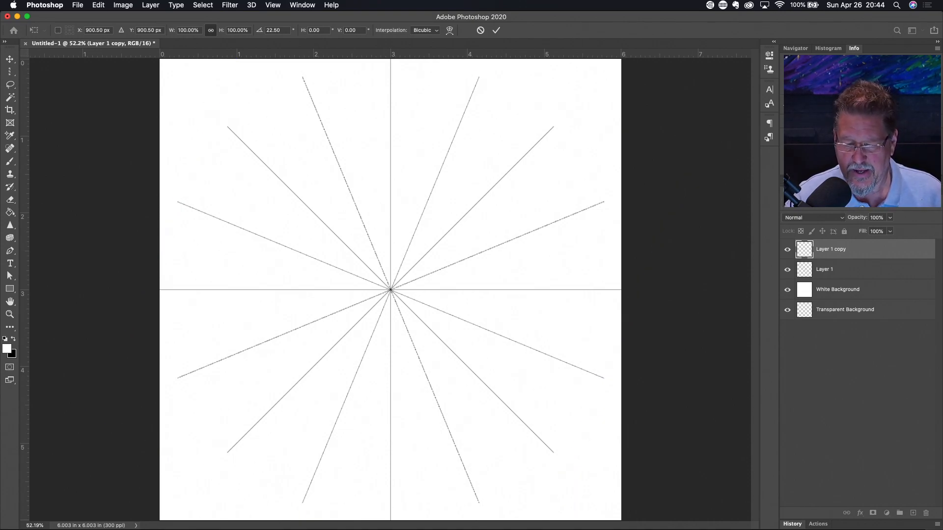
key("g")
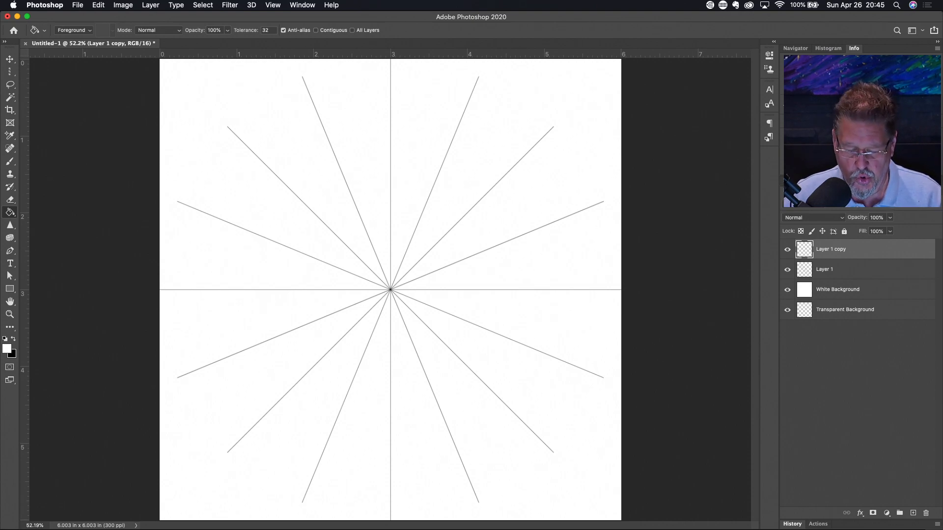
key("super+e")
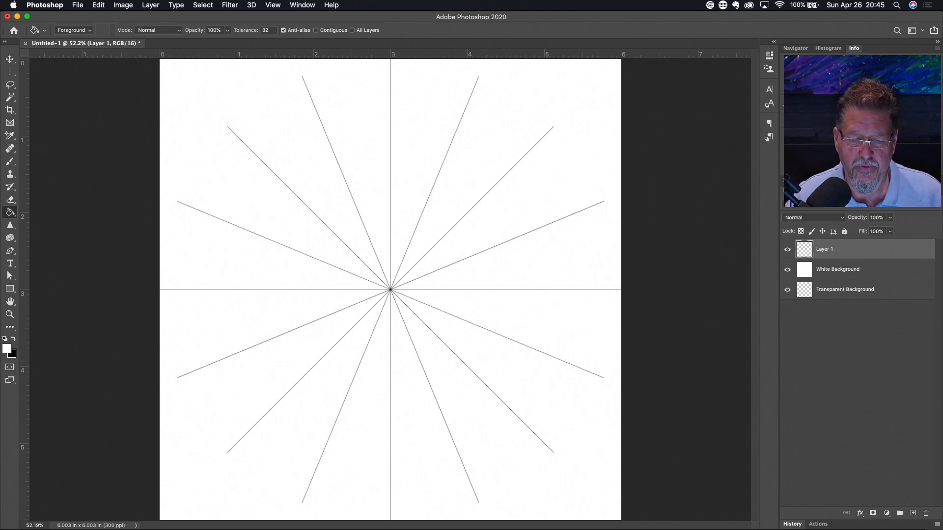
Apply a Twirl distortion with an angle of 100° to the sixteen-spoke line pattern on Layer 1
left_click(228, 6)
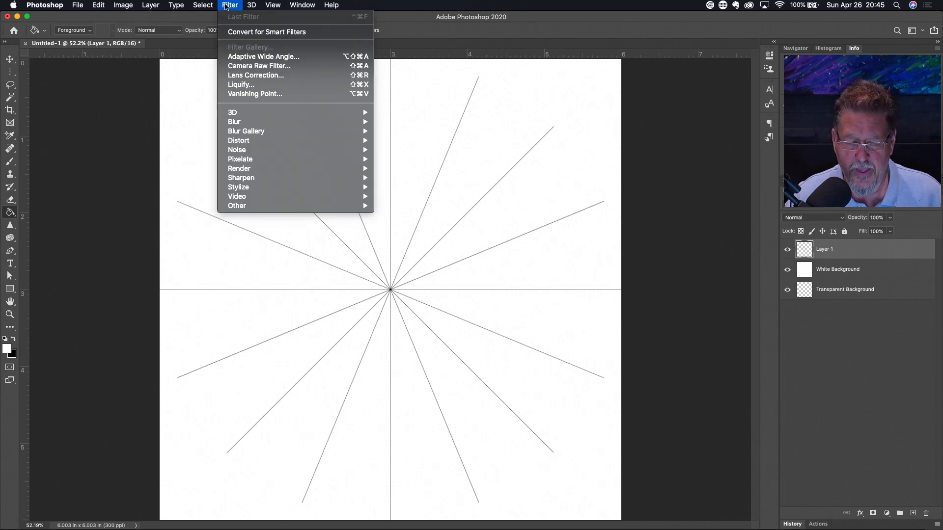
mouse_move(239, 143)
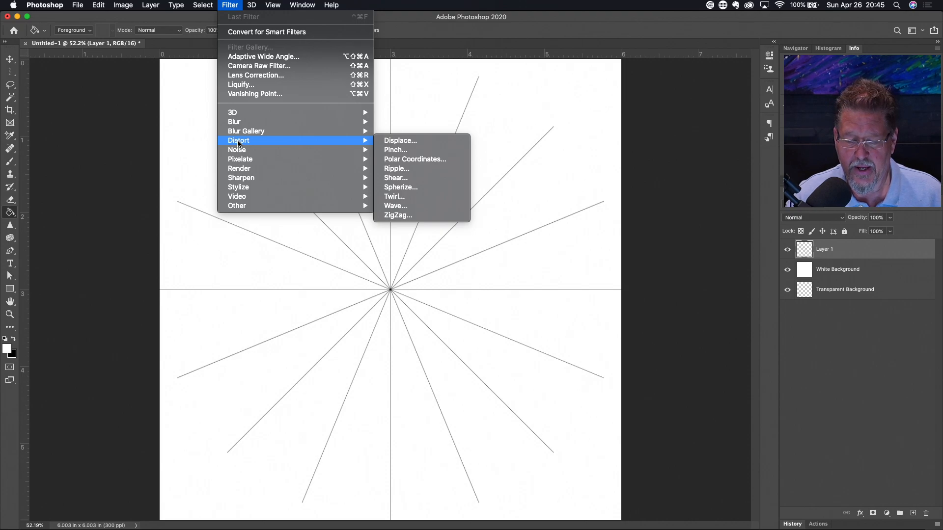
left_click(400, 197)
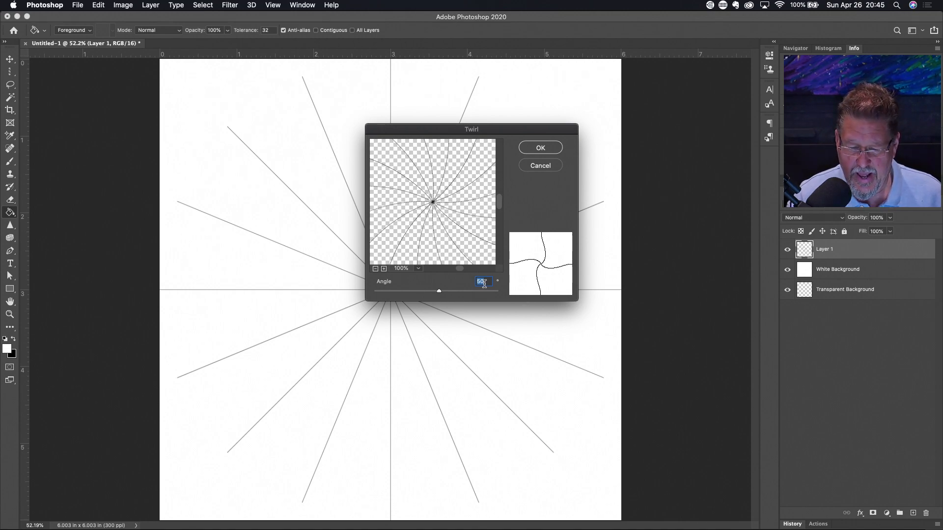
type("100")
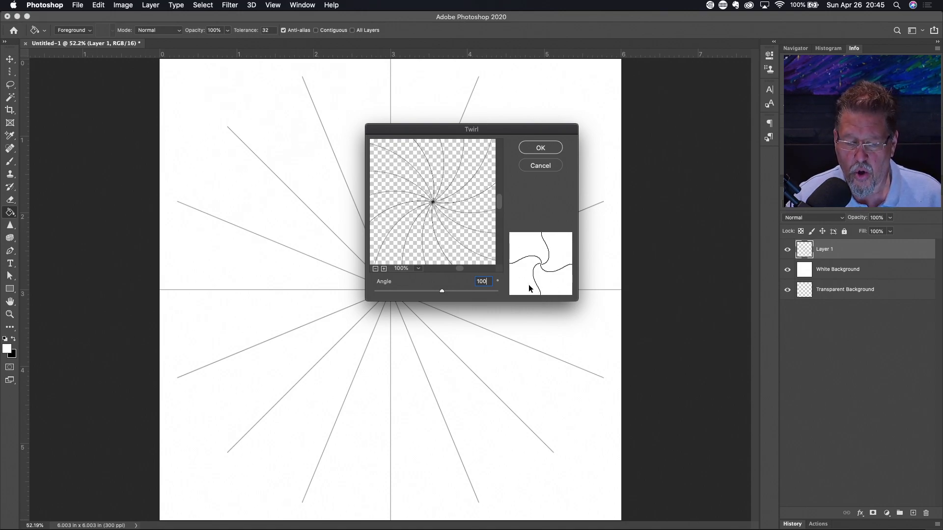
left_click(540, 148)
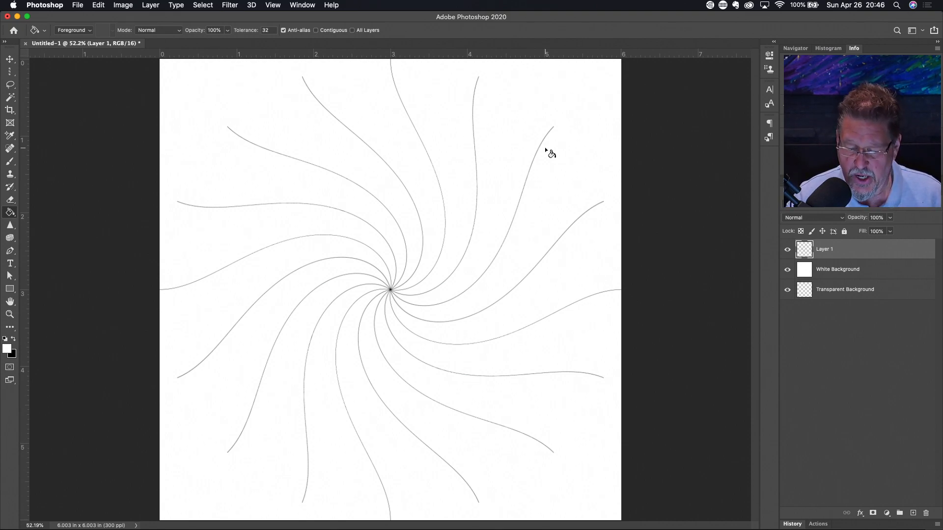
Duplicate the twirled Layer 1, flip the copy vertically and merge it down into Layer 1
key("super+j")
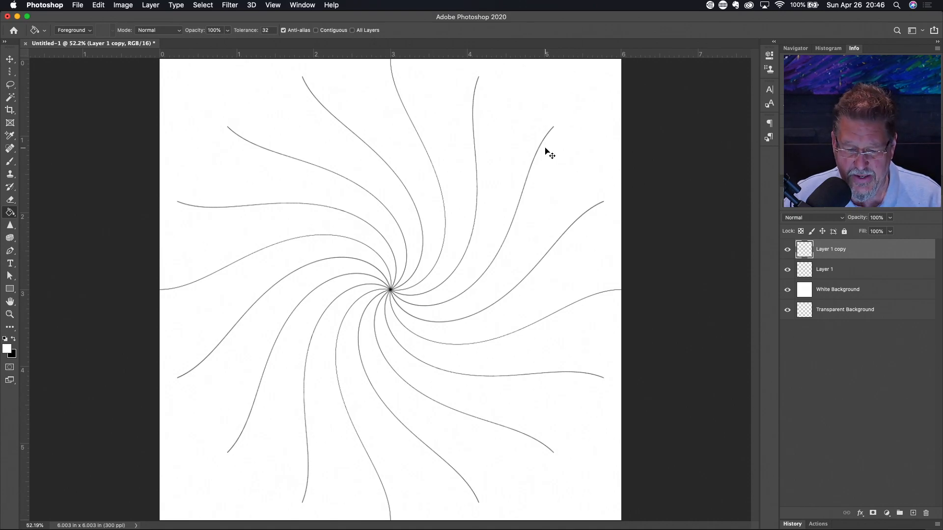
key("super+t")
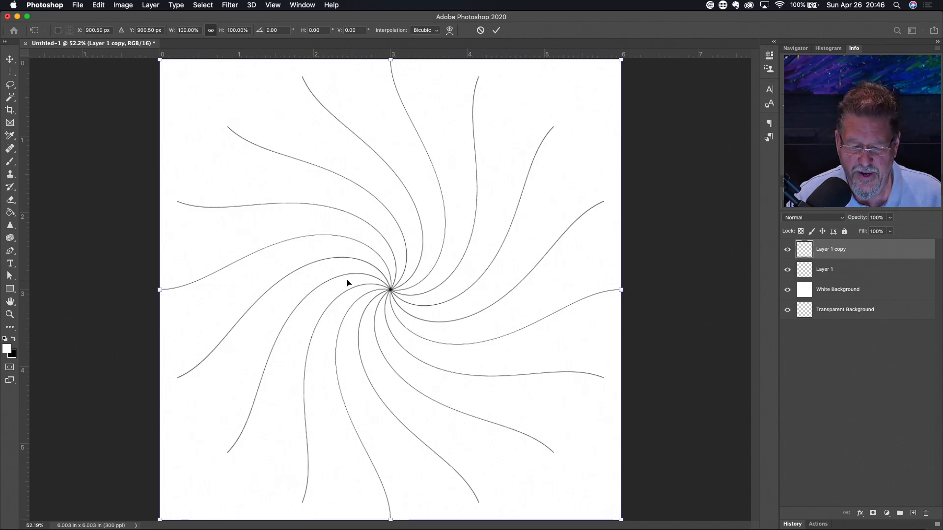
right_click(373, 268)
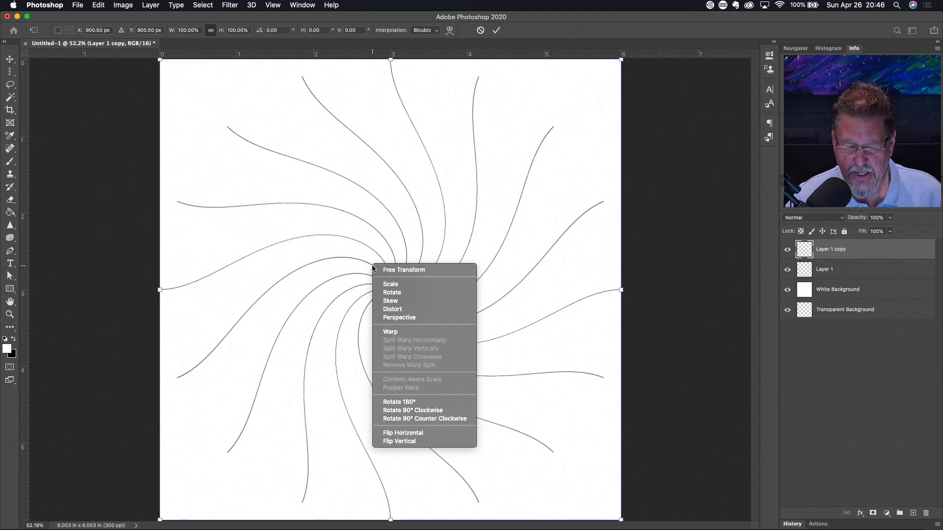
left_click(411, 441)
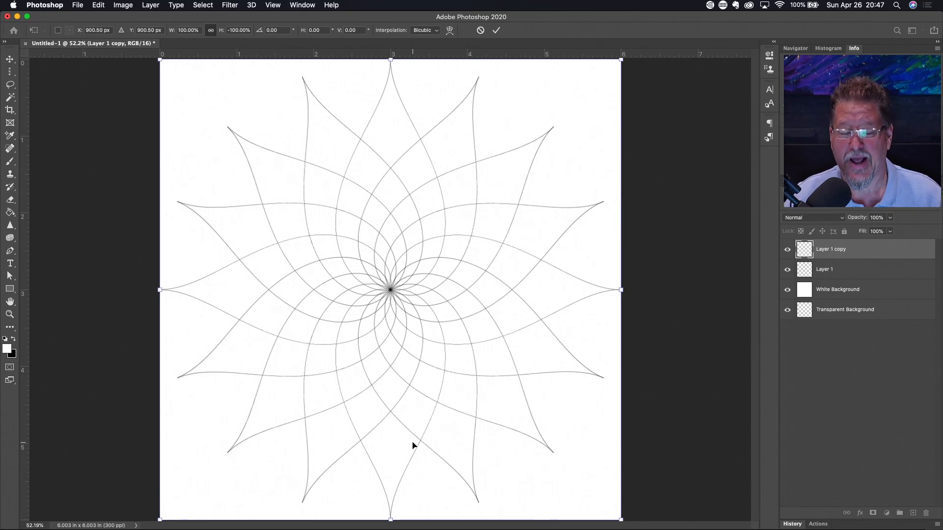
key("Return")
key("g")
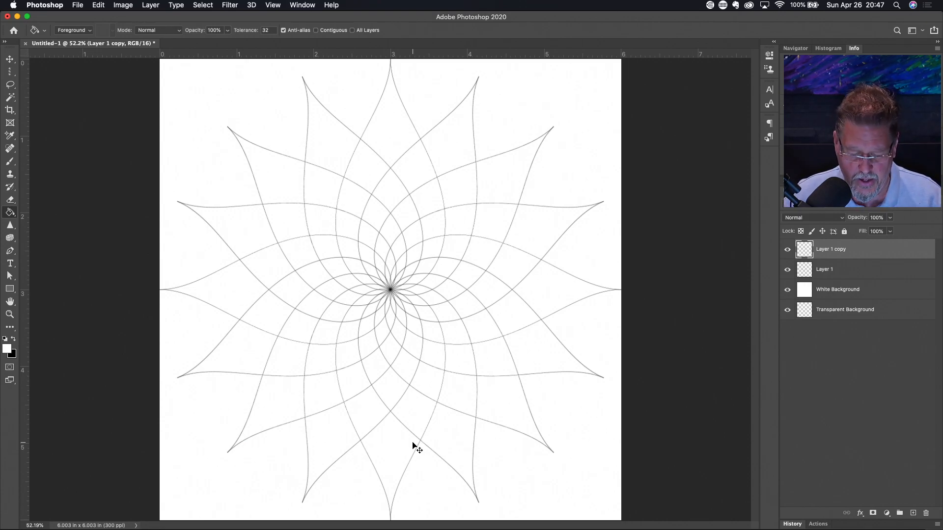
key("super+e")
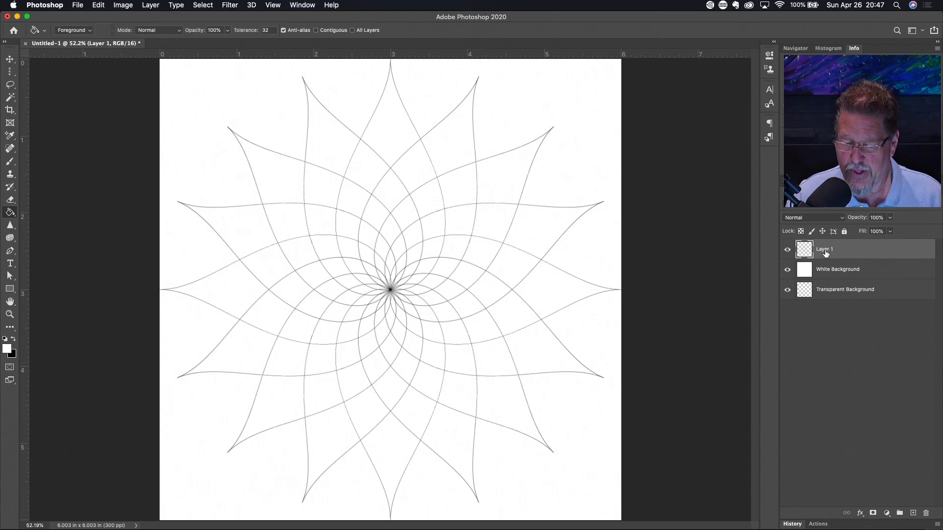
Rename the merged Layer 1 as Flower Outline
double_click(824, 249)
type("Flower Outline")
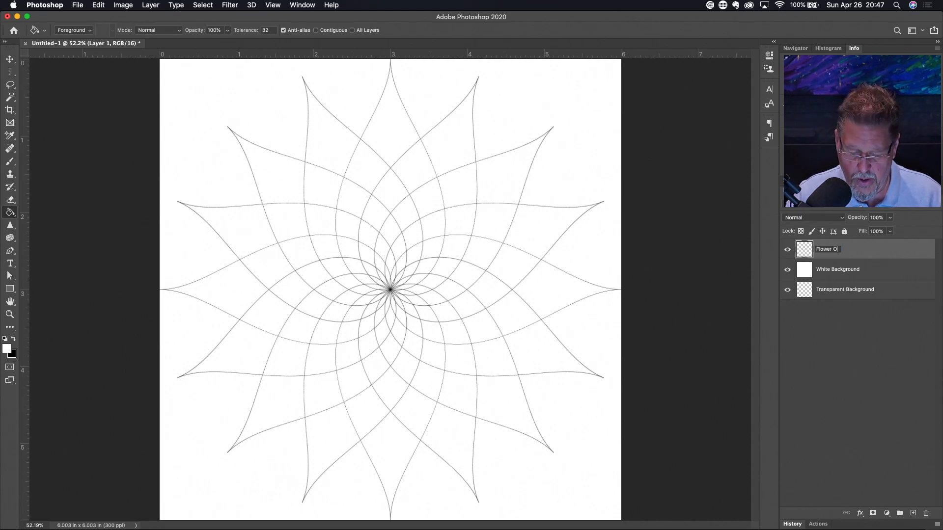
key("Return")
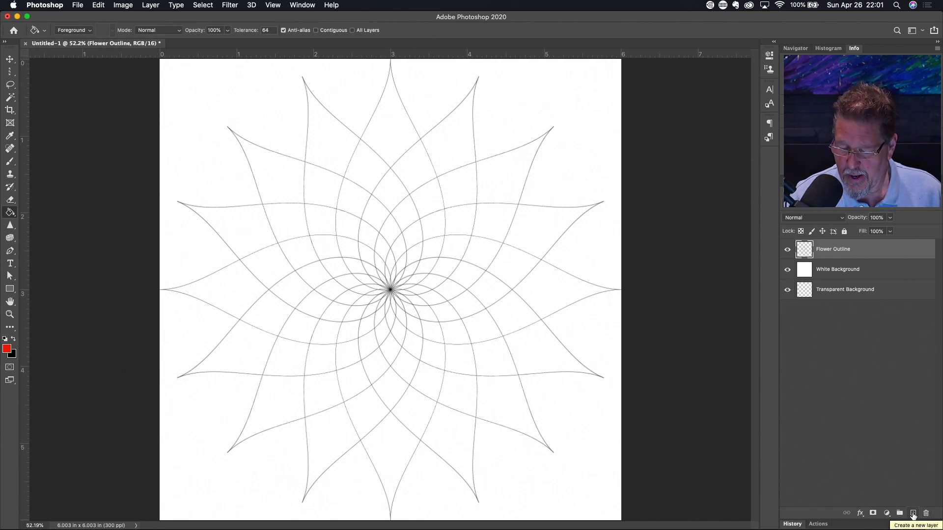
Create a new layer above Flower Outline and name it Flower Fill
left_click(913, 513)
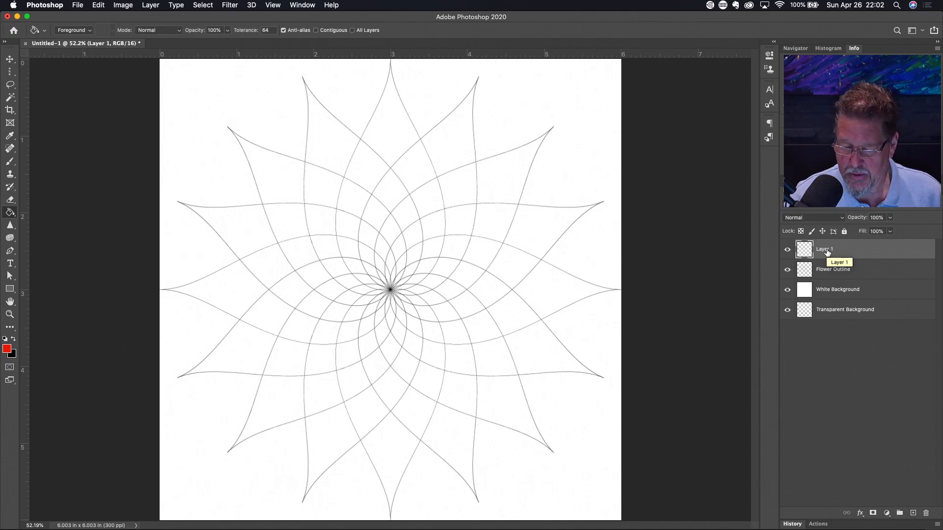
double_click(826, 249)
type("Flo")
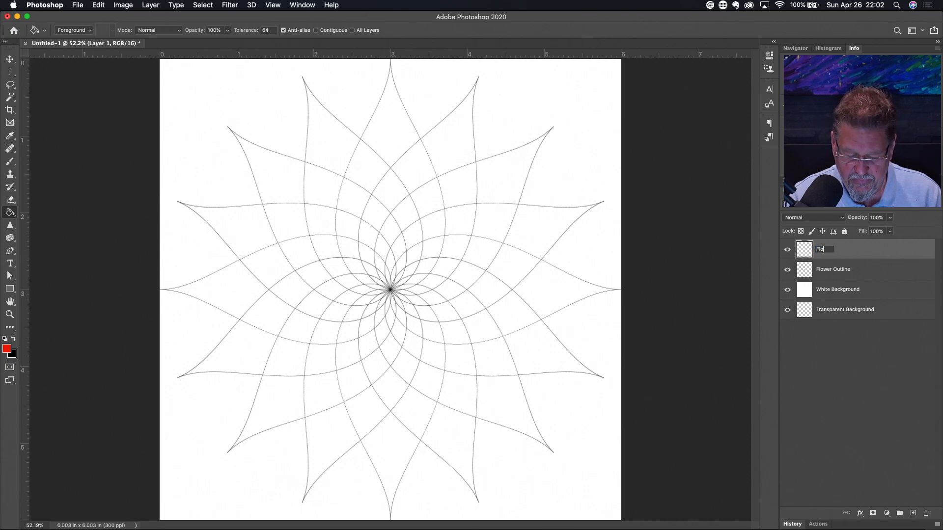
type("wer Fill")
key("Return")
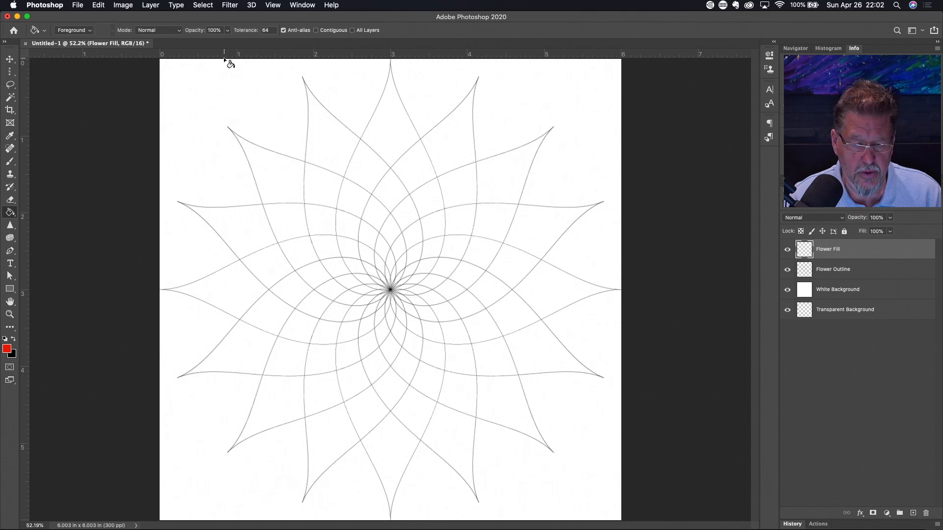
Try non-contiguous Magic Wand selections with Sample All Layers off and with it on, deselecting after each
key("w")
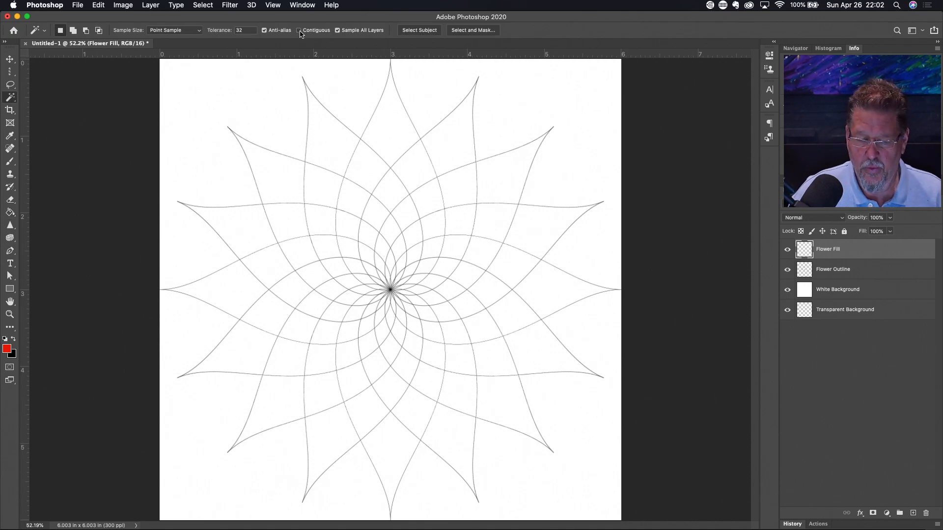
left_click(337, 30)
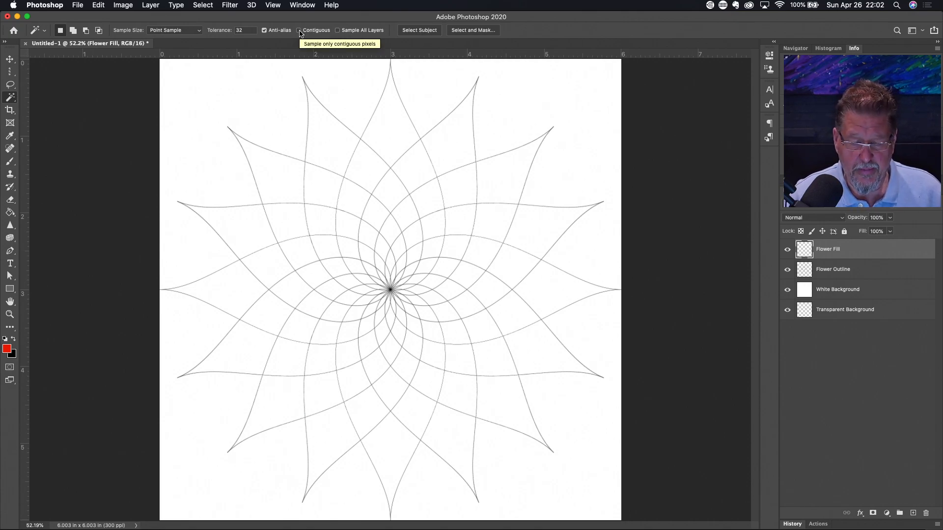
left_click(186, 79)
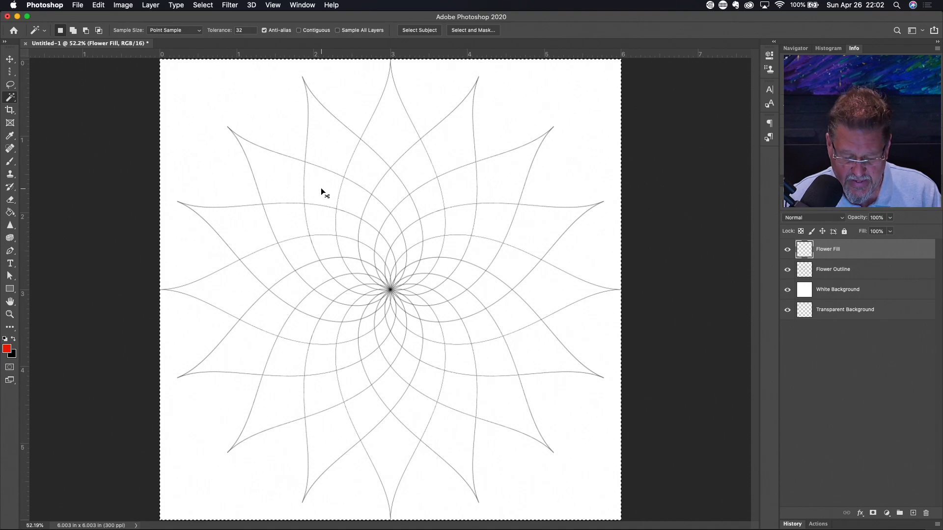
key("super+d")
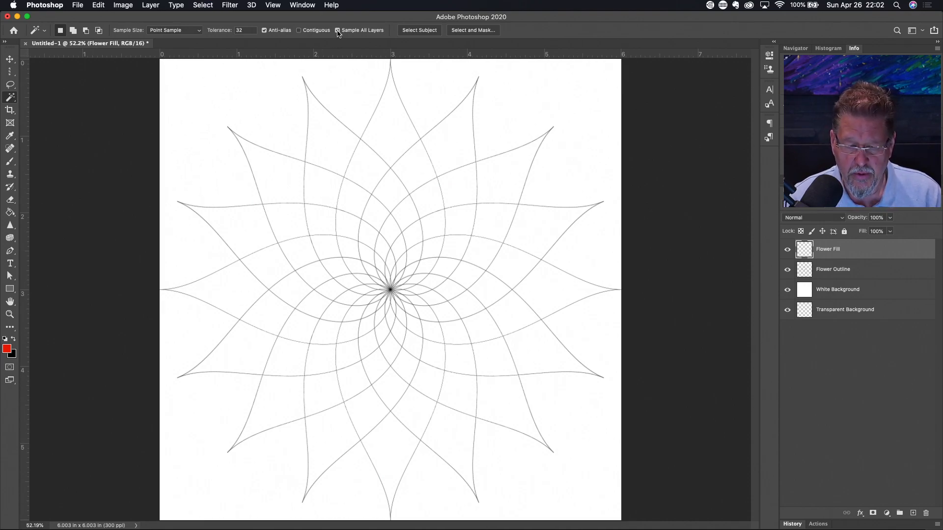
left_click(325, 150)
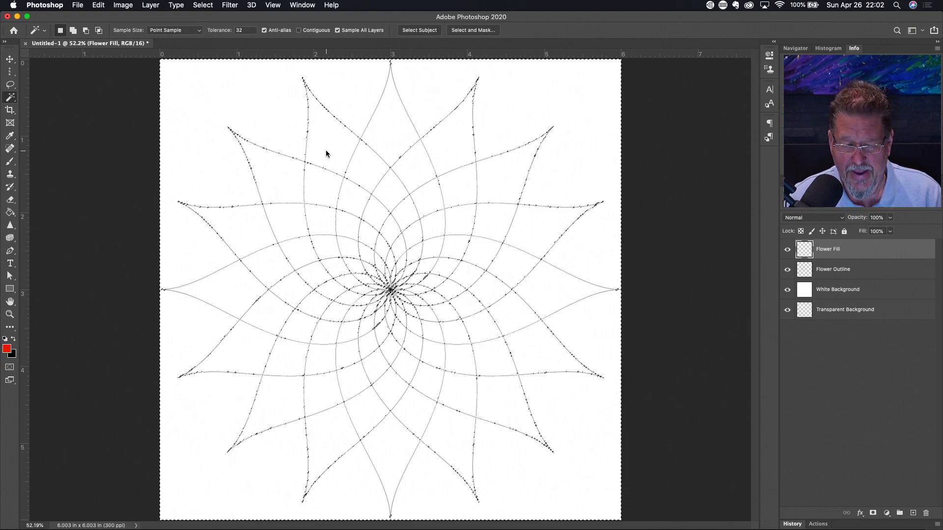
key("super+d")
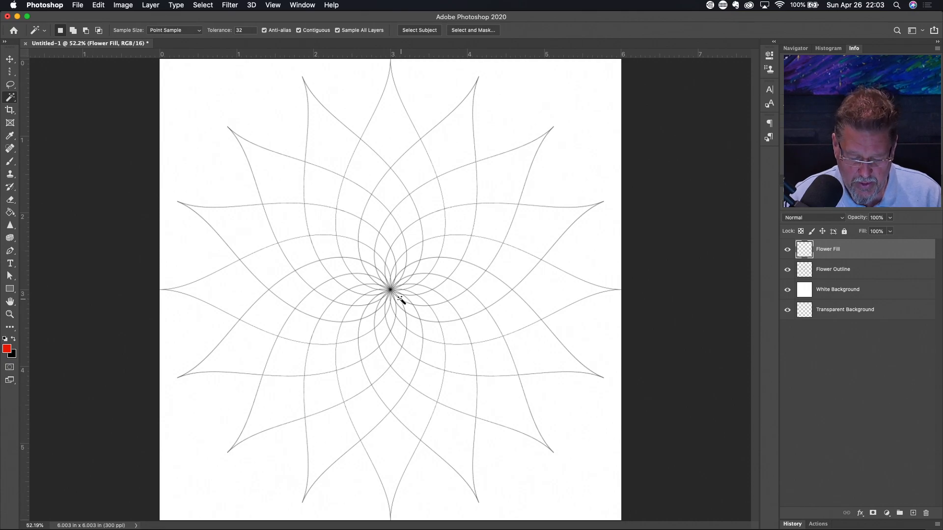
Select all sixteen innermost petals around the flower's centre with the Magic Wand, using Contiguous and Sample All Layers
left_click_drag(393, 295, 393, 296)
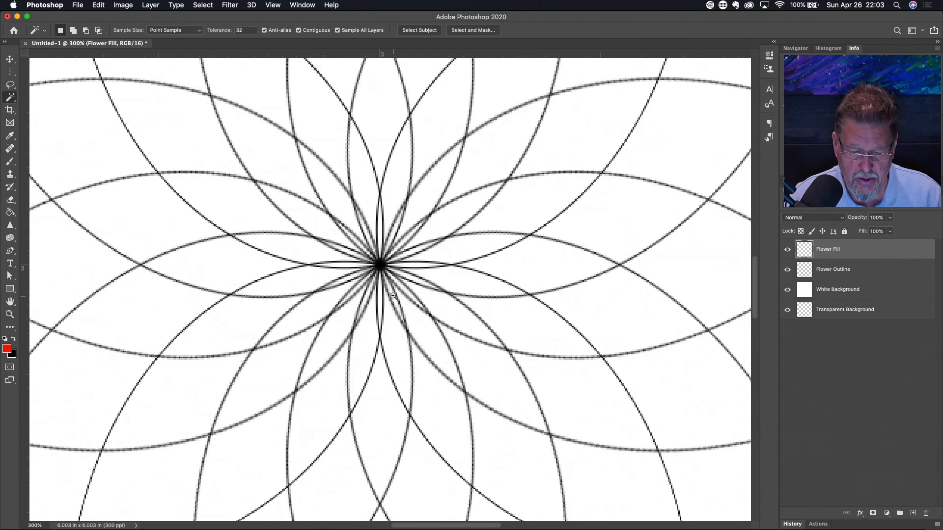
left_click(393, 296, "alt")
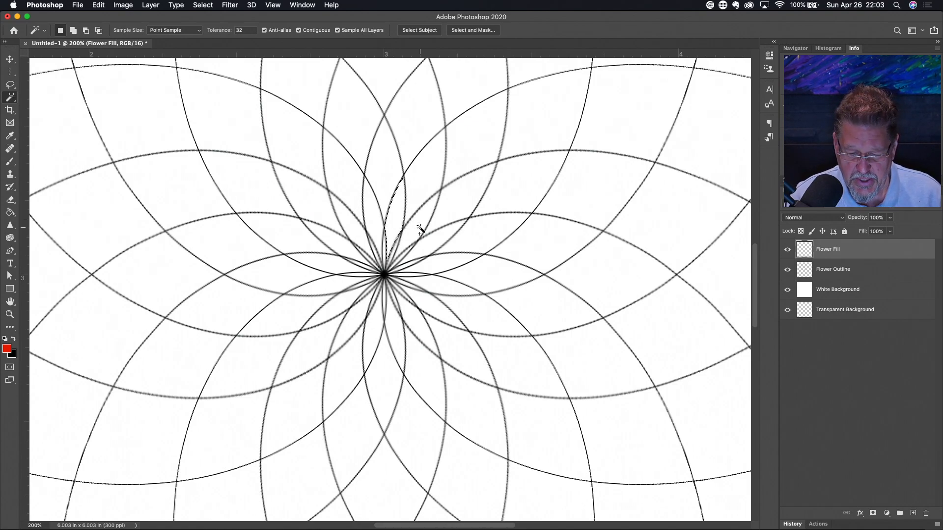
key("shift")
left_click(448, 258, "shift")
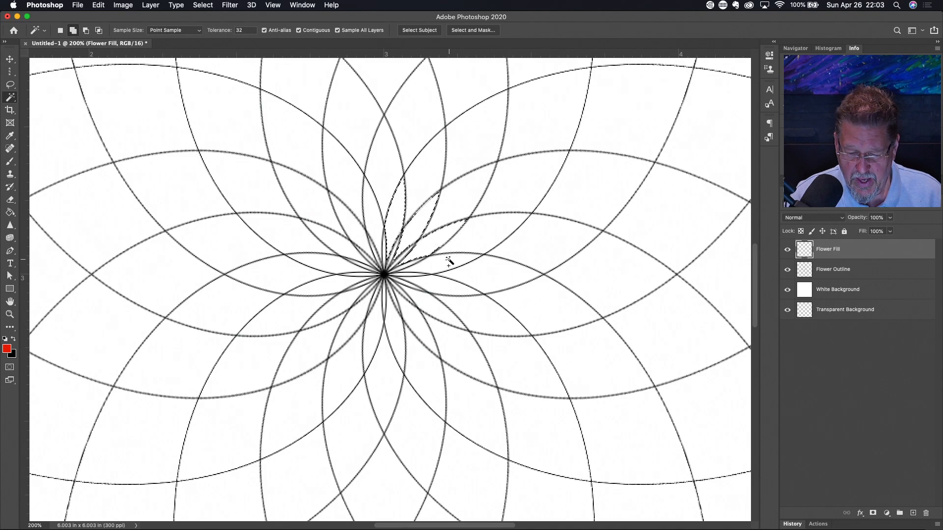
left_click(434, 314, "shift")
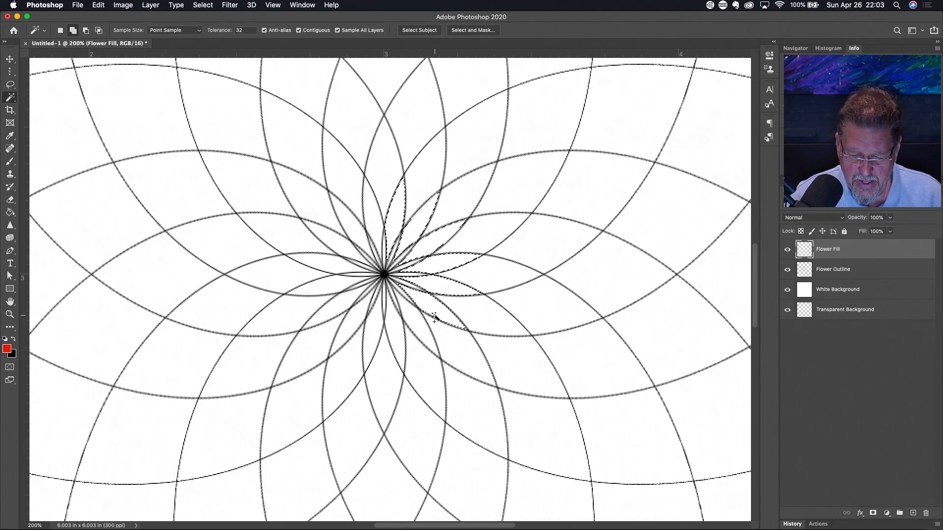
left_click(419, 328, "shift")
left_click(399, 341, "shift")
left_click(374, 341, "shift")
left_click(337, 310, "shift")
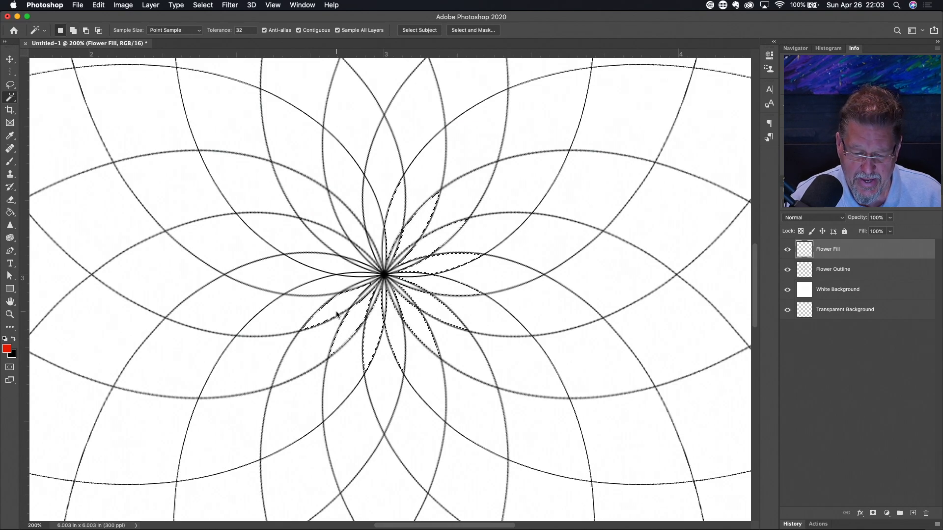
left_click(332, 240, "shift")
left_click(332, 241, "shift")
left_click(348, 226, "shift")
left_click(374, 219, "shift")
left_click(374, 219, "shift")
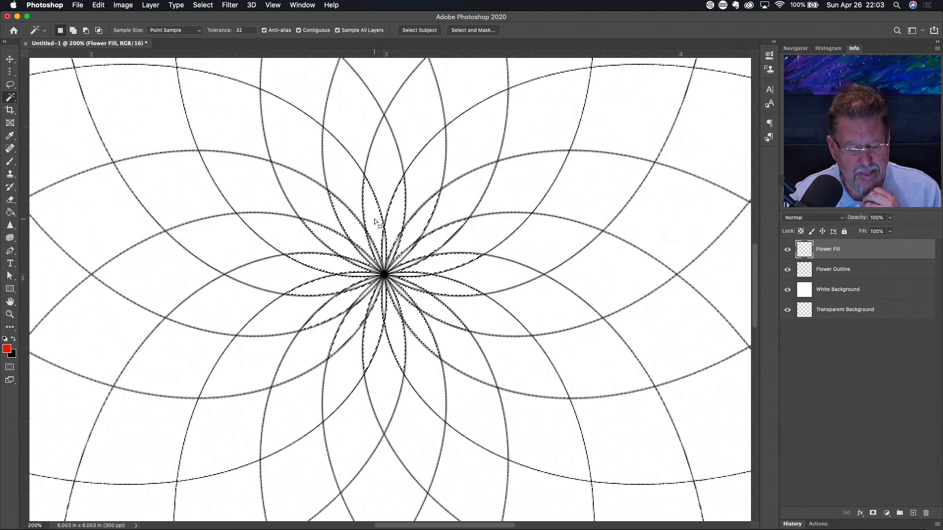
Set the foreground colour to yellow (ffed15) and fill the selected innermost petals on Flower Fill with the Paint Bucket
key("g")
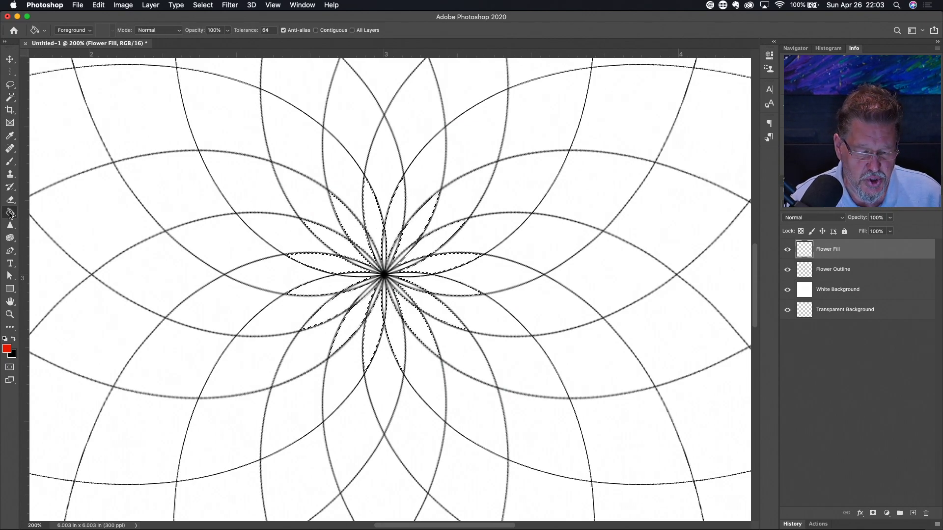
left_click(7, 349)
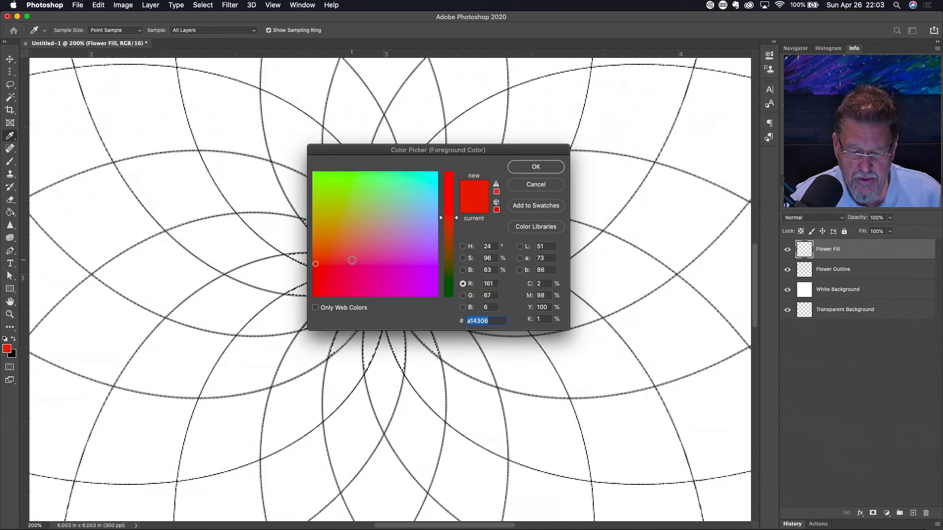
left_click_drag(457, 221, 456, 159)
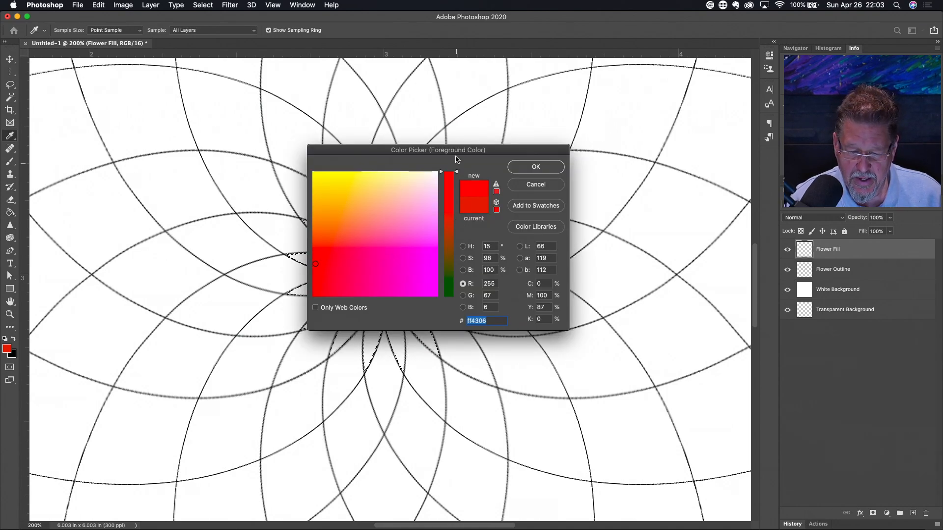
left_click_drag(316, 263, 323, 181)
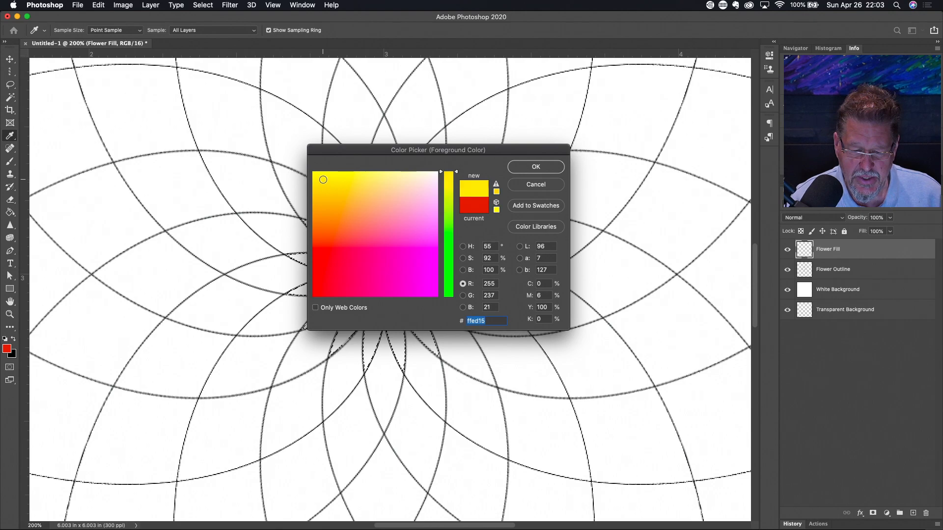
left_click(535, 167)
key("g")
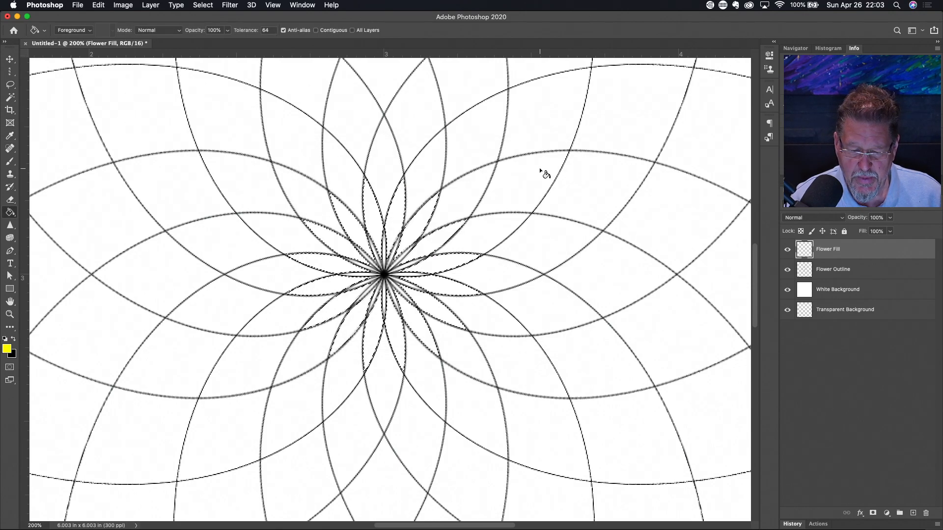
left_click(392, 222)
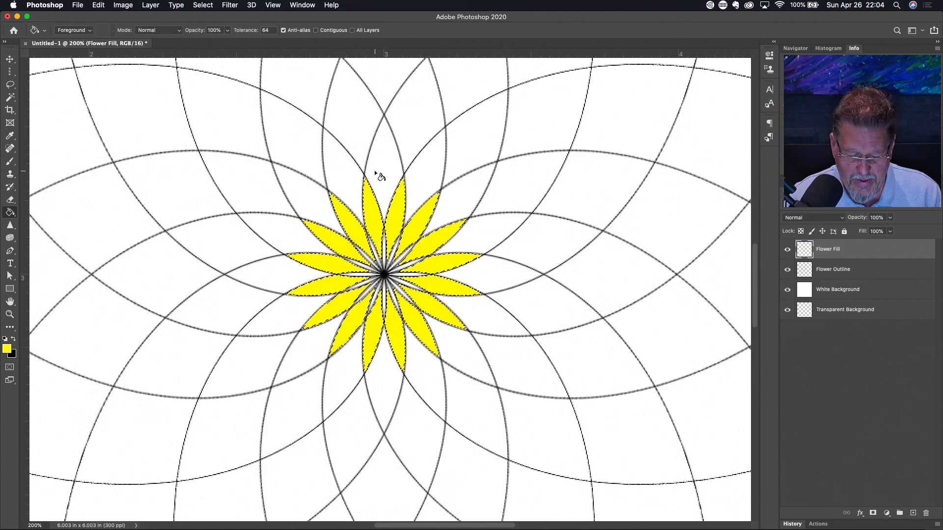
Select all sixteen petal segments of the second ring, just outside the yellow petals, with the contiguous Magic Wand
key("w")
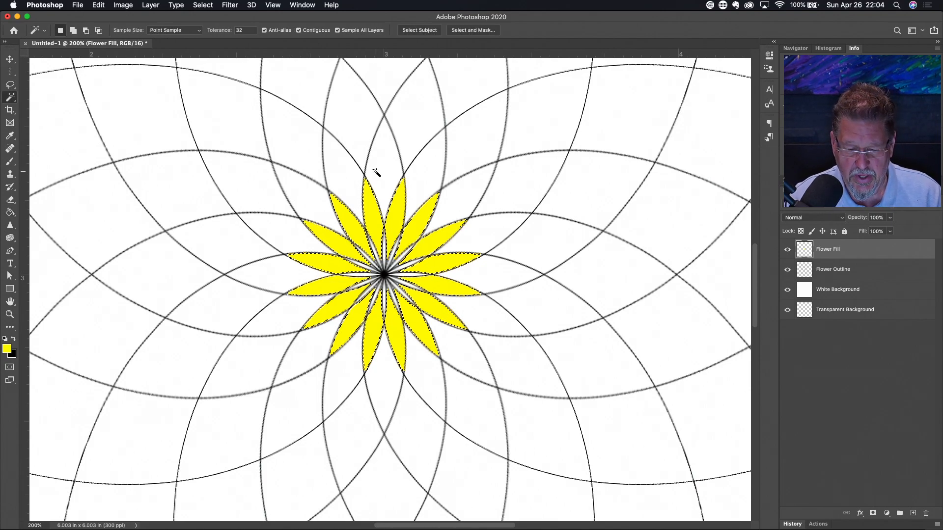
left_click(387, 173)
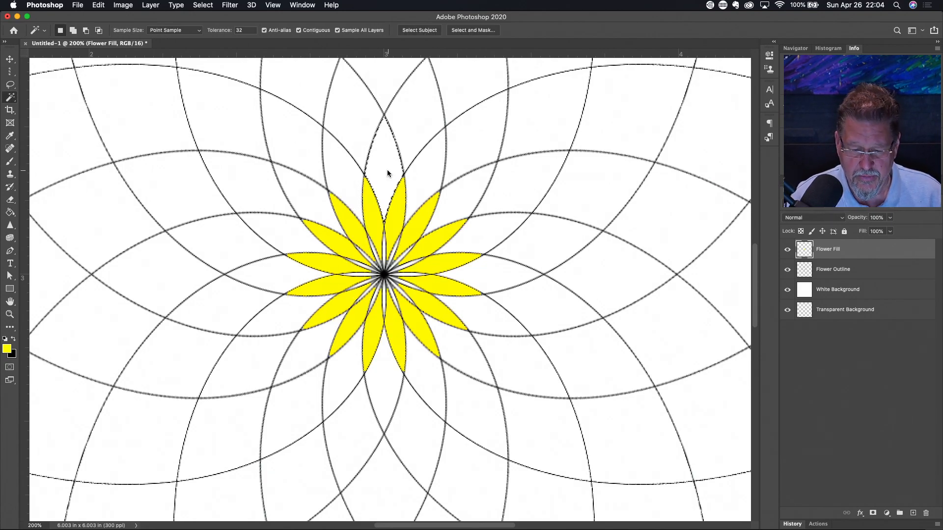
left_click(432, 183, "shift")
left_click(483, 230, "shift")
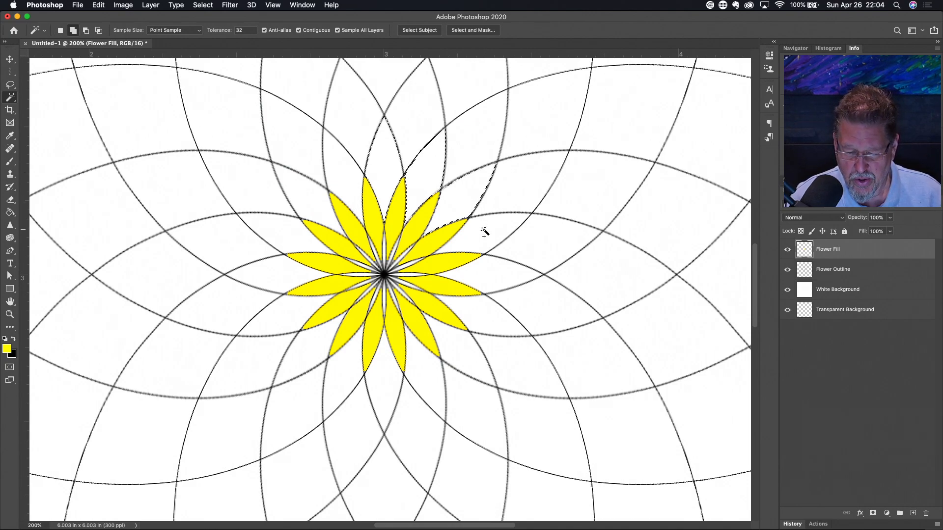
left_click(481, 315, "shift")
left_click(453, 362, "shift")
left_click(389, 385, "shift")
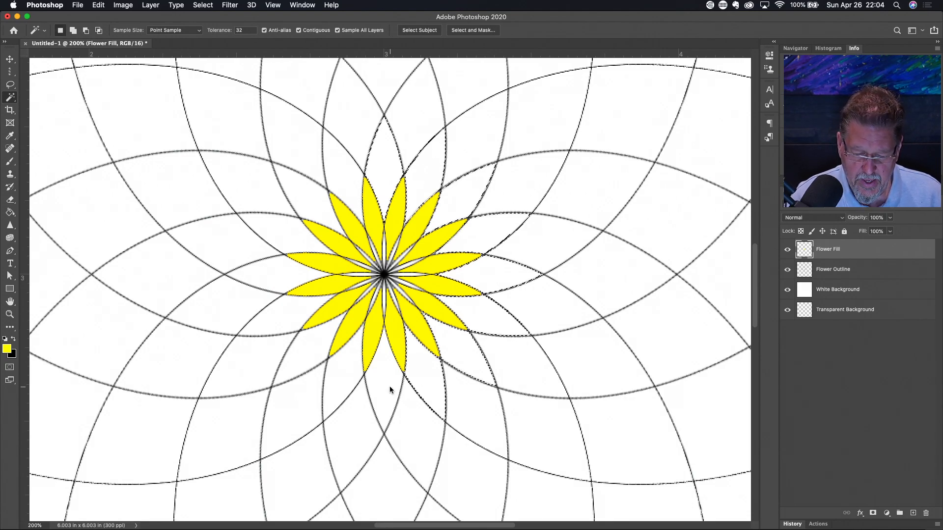
left_click(347, 379, "shift")
left_click(309, 354, "shift")
left_click(282, 314, "shift")
left_click(277, 282, "shift")
left_click(286, 238, "shift")
left_click(311, 201, "shift")
left_click(342, 173, "shift")
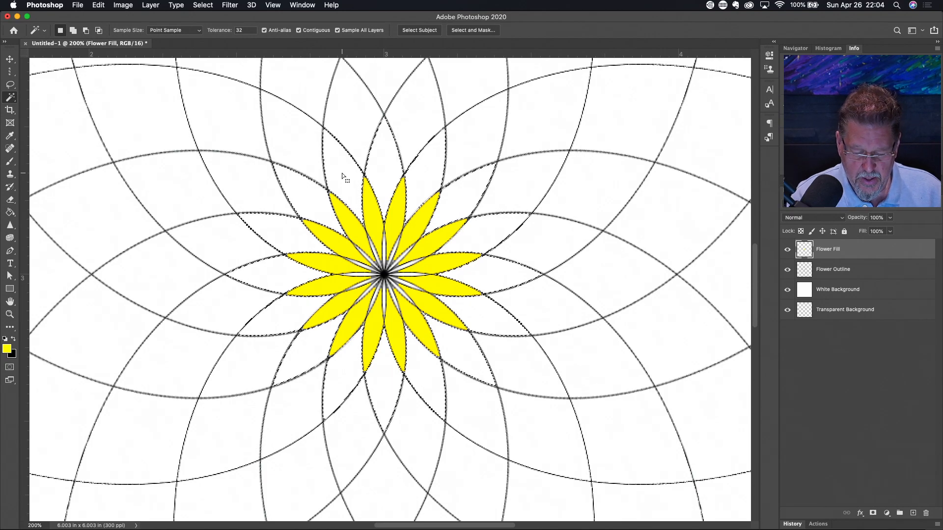
Set the foreground colour to golden yellow (ffe203) and fill the selected second ring on Flower Fill with the Paint Bucket
key("g")
left_click(7, 350)
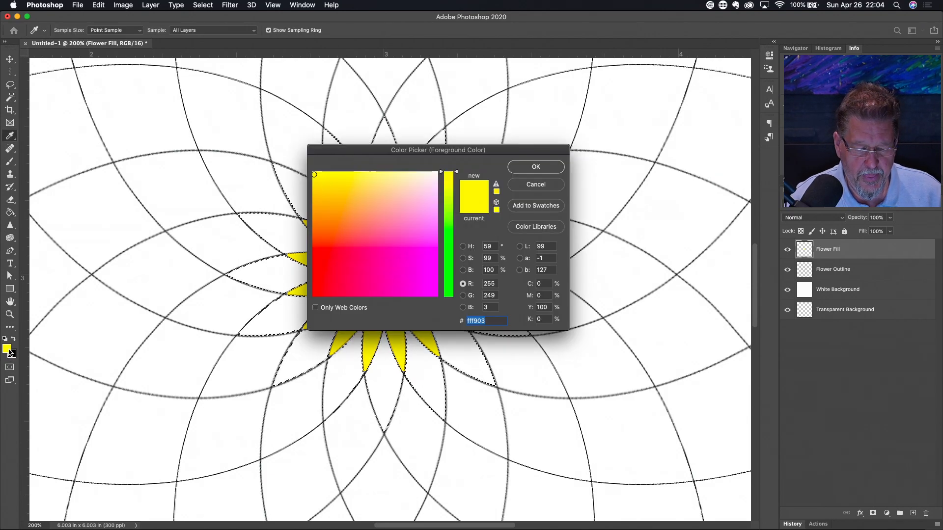
left_click(315, 185)
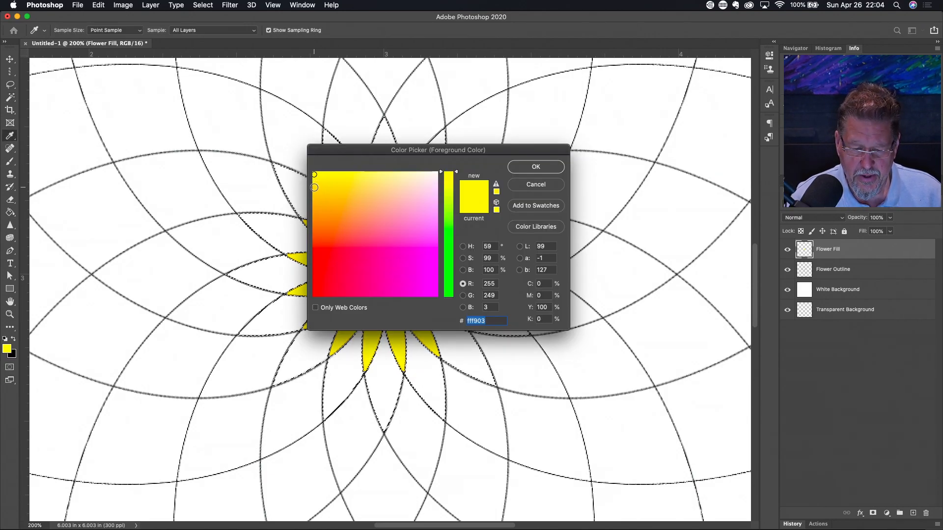
left_click(517, 173)
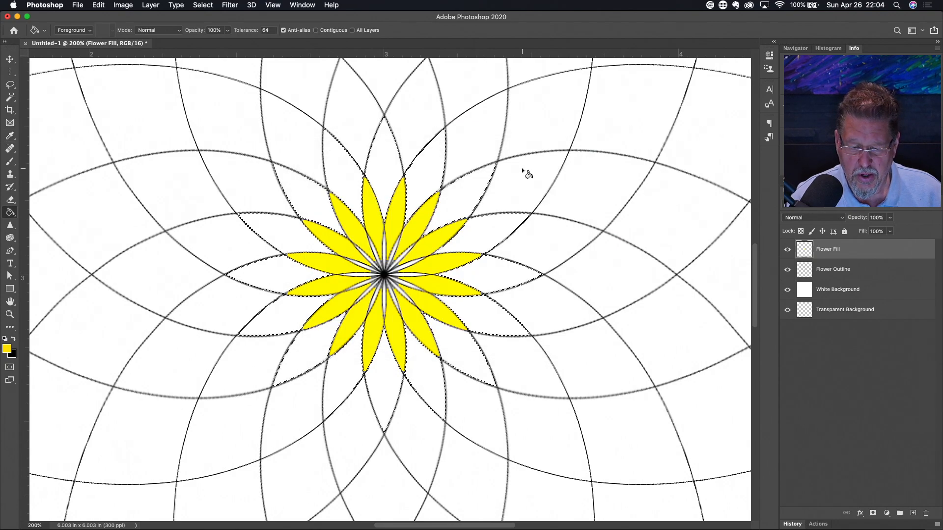
left_click(377, 169)
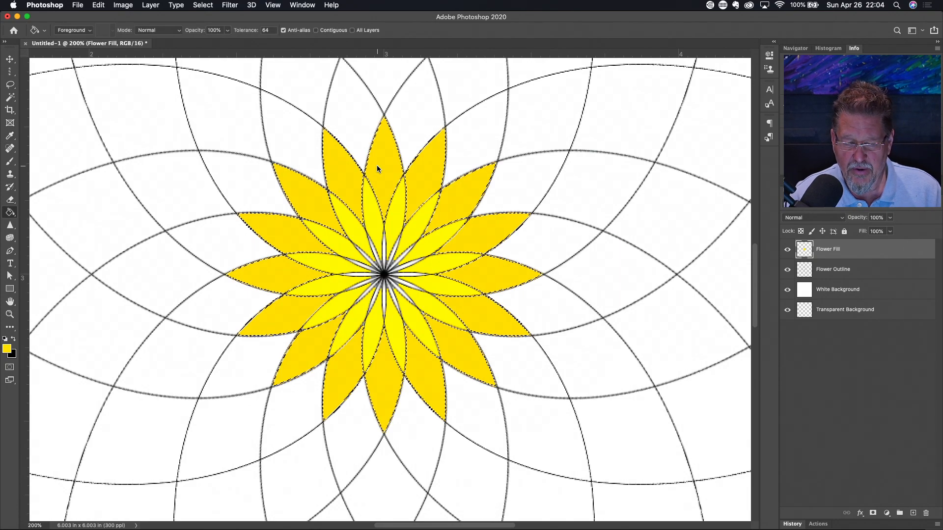
Select all sixteen segments of the third ring, just outside the golden yellow petals, with the Magic Wand
key("w")
left_click(411, 116)
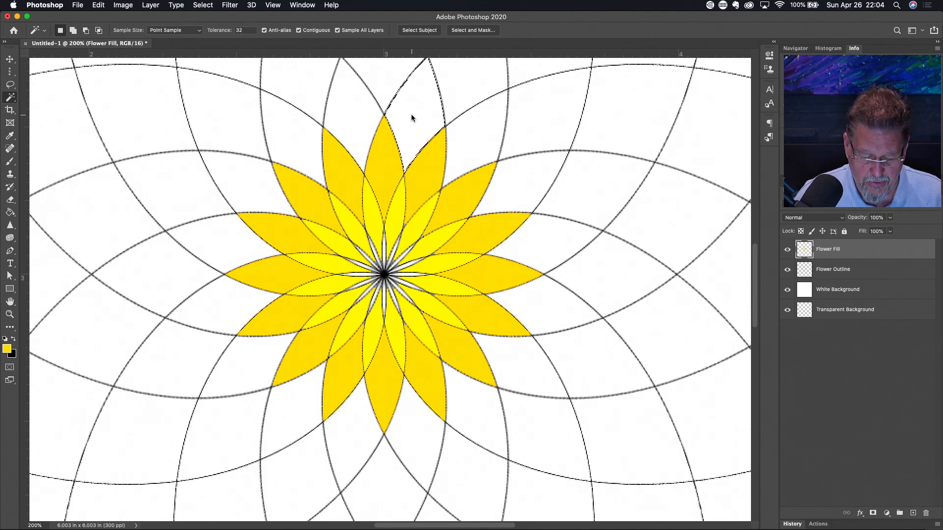
key("shift")
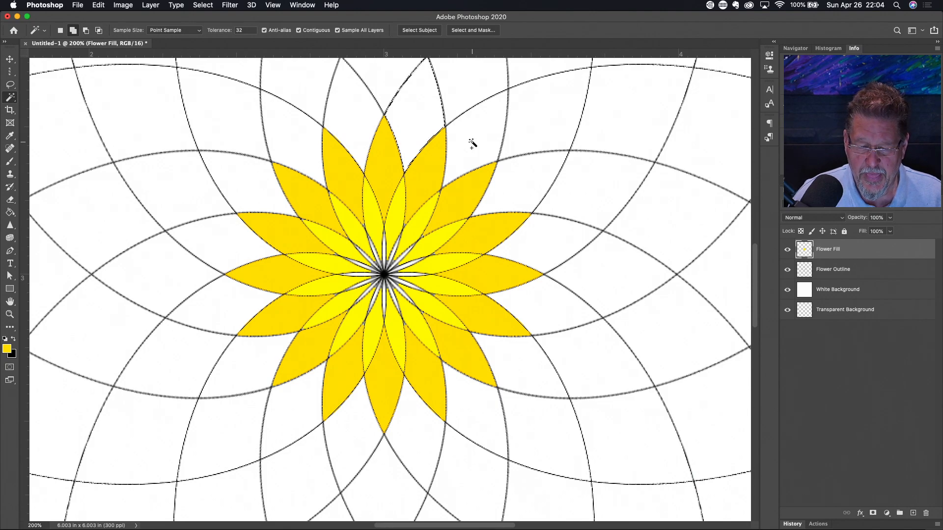
left_click(522, 179, "shift")
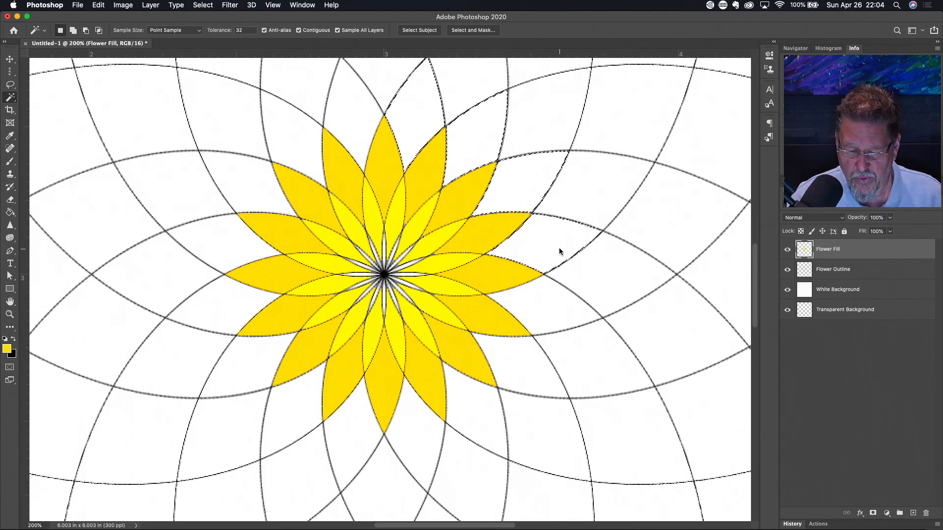
left_click(566, 314, "shift")
left_click(424, 440, "shift")
left_click(361, 436, "shift")
left_click(286, 412, "shift")
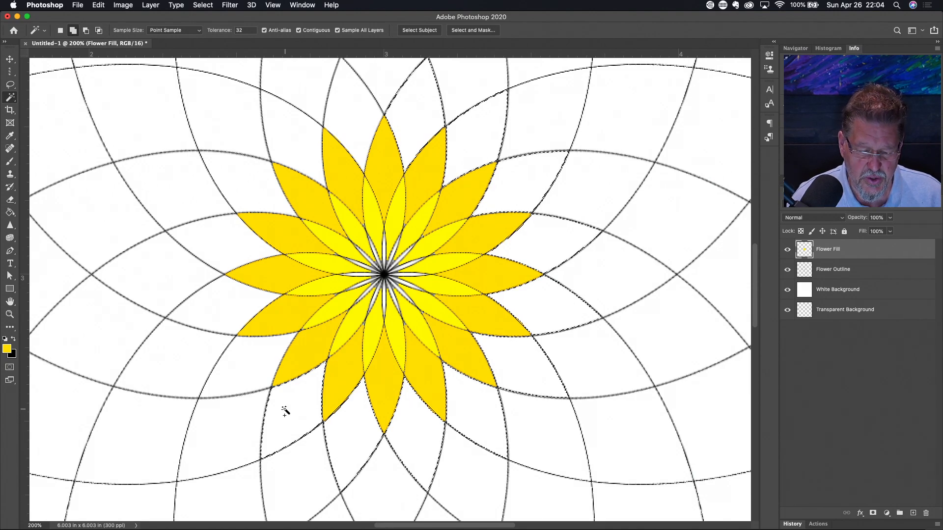
left_click(245, 367, "shift")
left_click(230, 313, "shift")
left_click(228, 246, "shift")
left_click(251, 186, "shift")
left_click(296, 139, "shift")
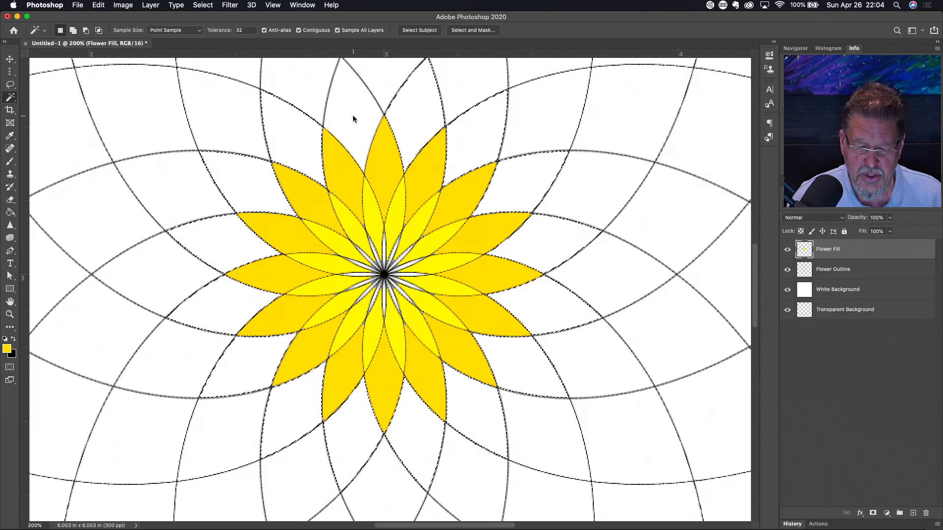
left_click(352, 117, "shift")
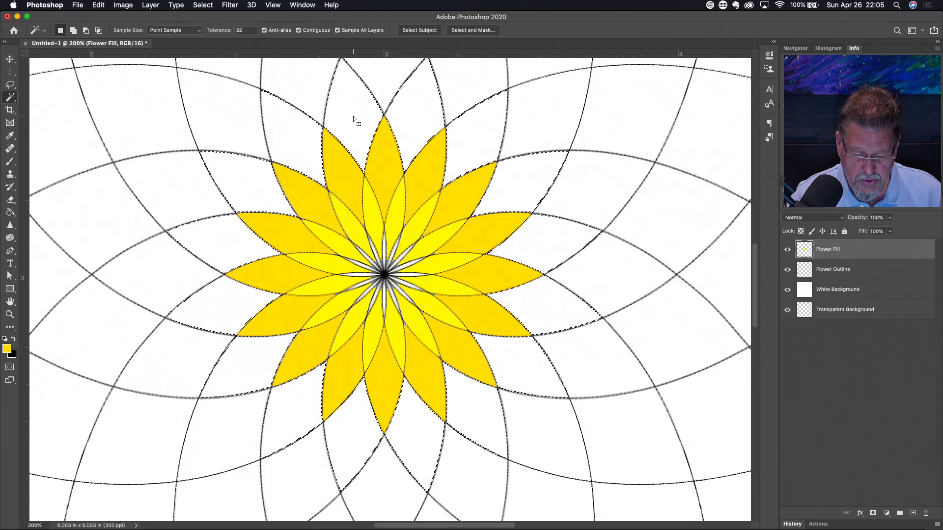
Set the foreground colour to amber (ffc902) and fill the selected third ring with the Paint Bucket
key("g")
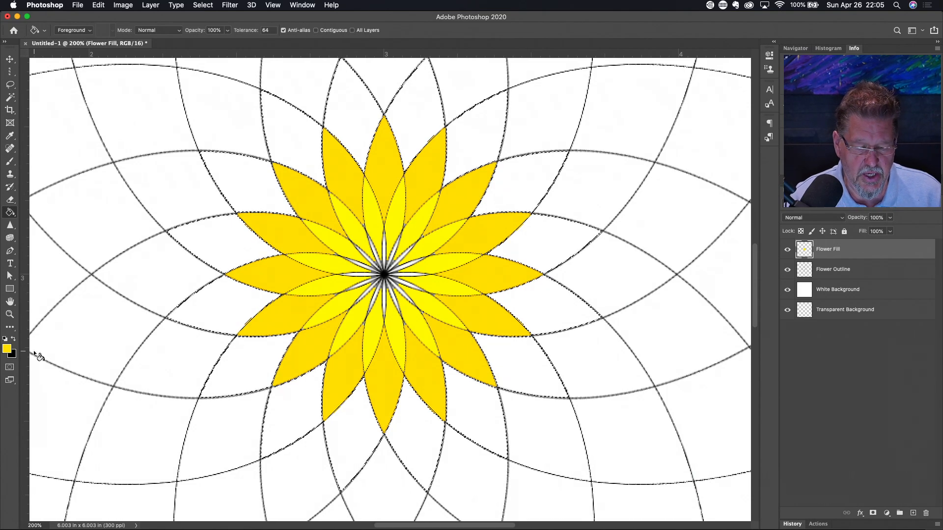
left_click(7, 349)
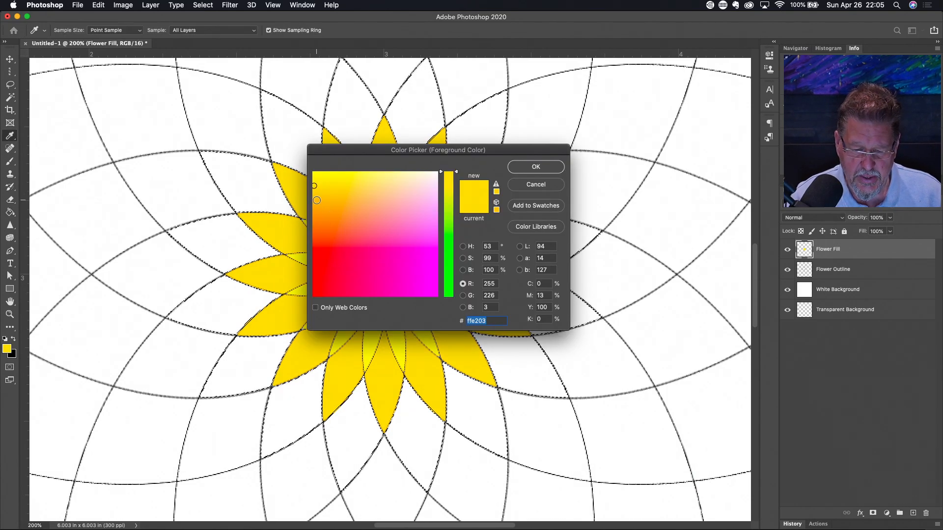
left_click(314, 198)
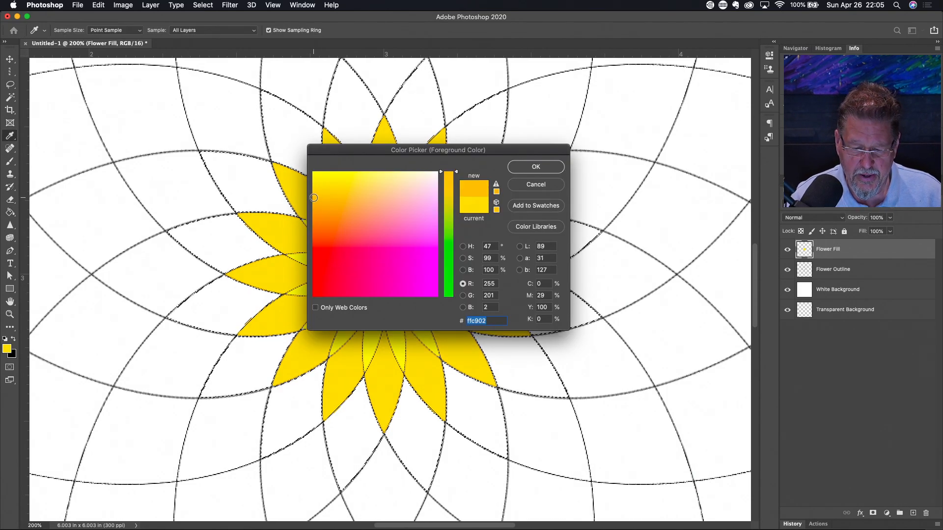
left_click(535, 169)
left_click(358, 118)
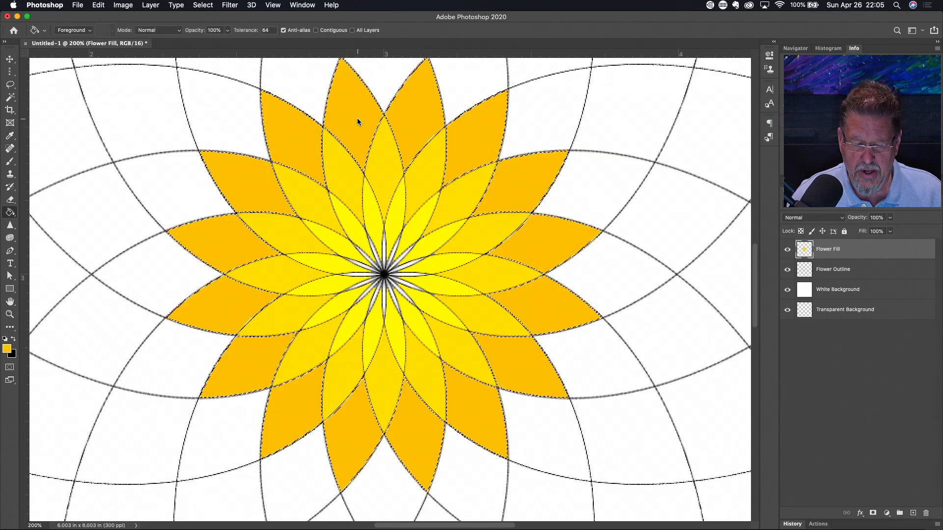
Select all sixteen segments of the fourth ring, just outside the amber petals, with the Magic Wand
scroll(358, 117, "up", 2)
scroll(357, 118, "down", 1)
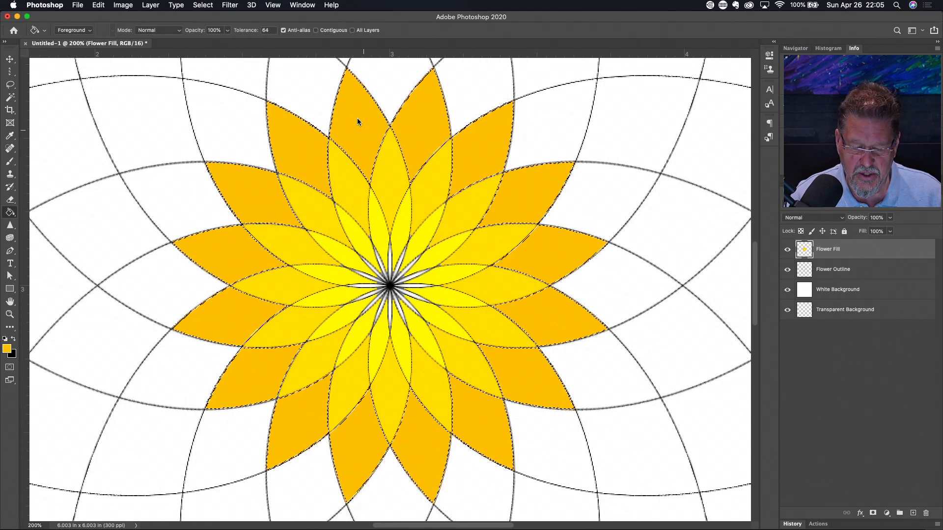
scroll(468, 172, "down", 1)
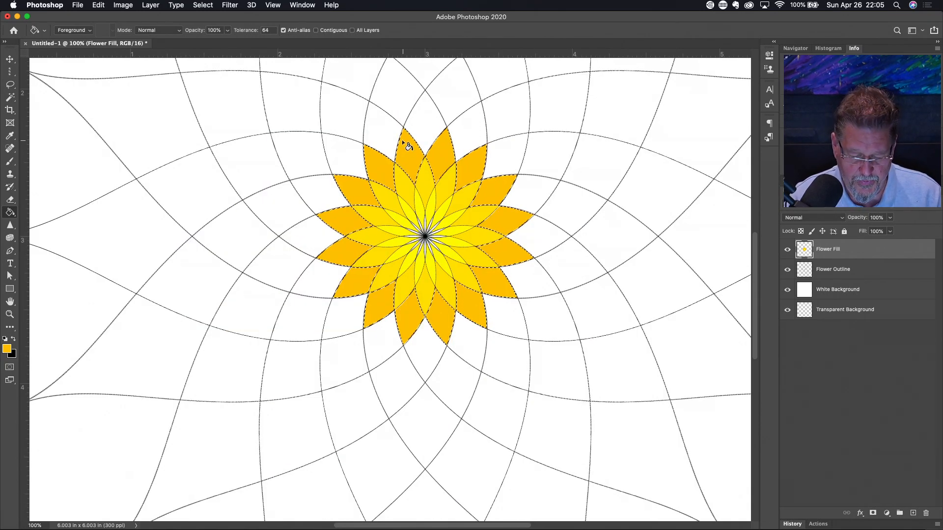
key("w")
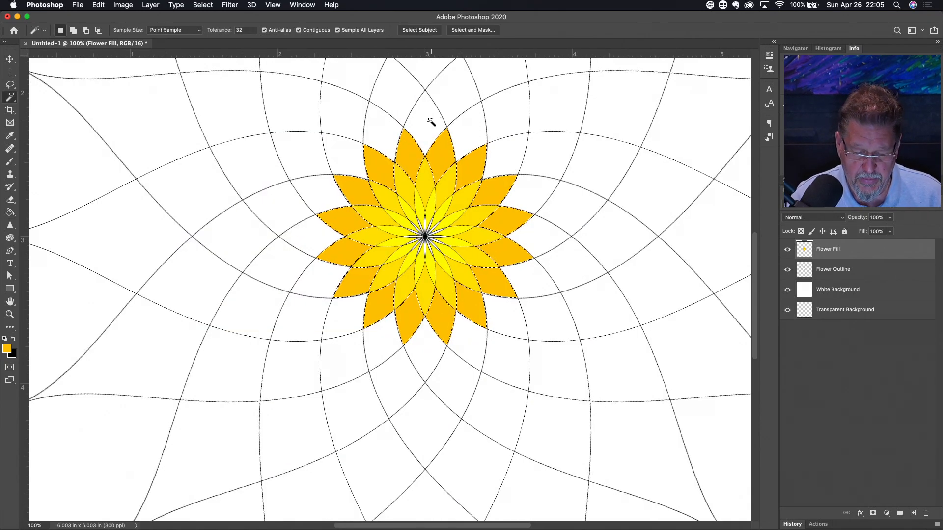
left_click(429, 119)
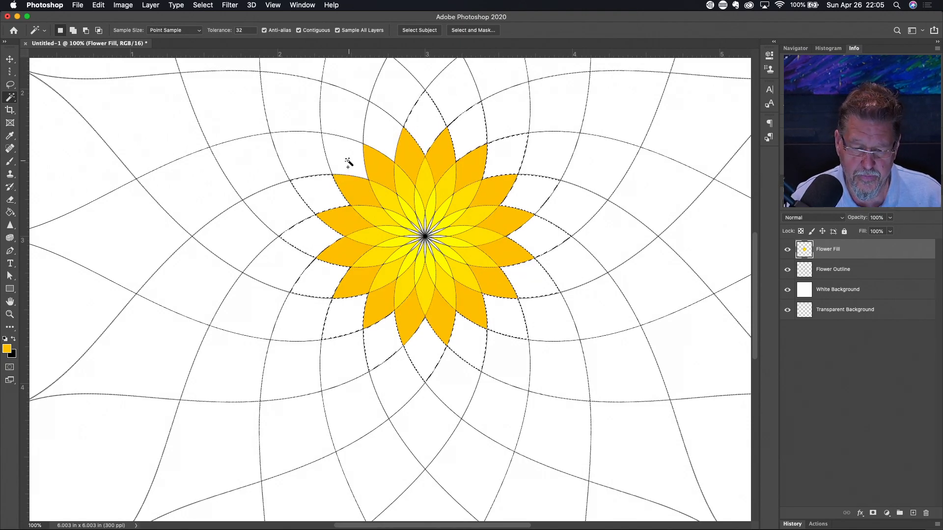
left_click(386, 132, "shift")
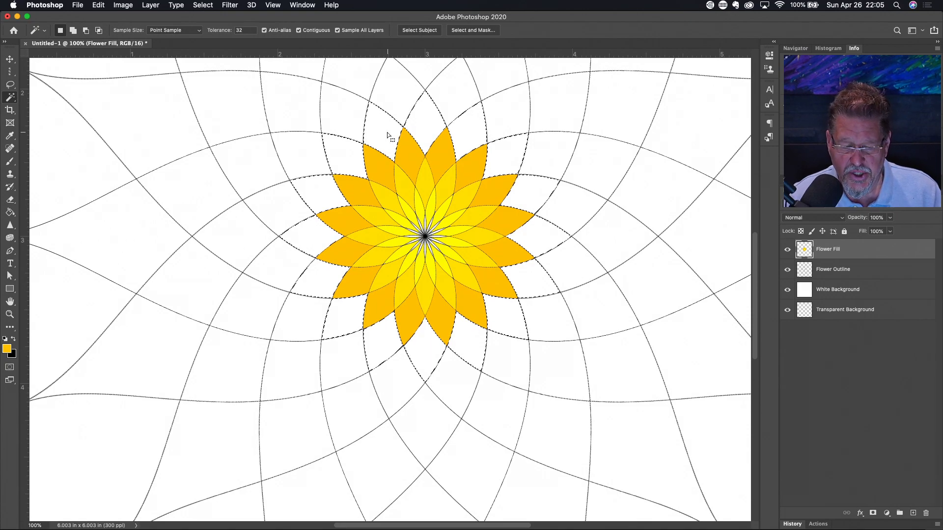
Set the foreground colour to orange (ffa604) and fill the selected fourth ring with the Paint Bucket
key("g")
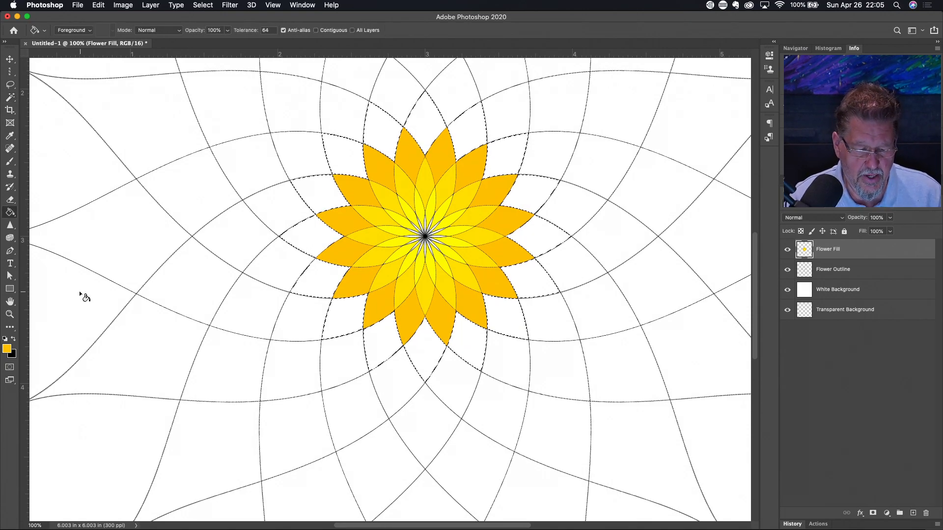
left_click(7, 349)
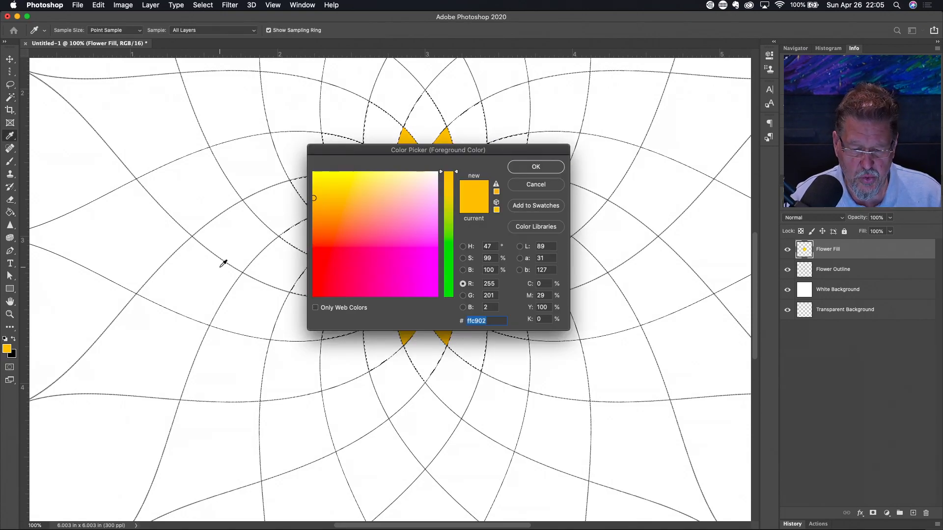
left_click(315, 215)
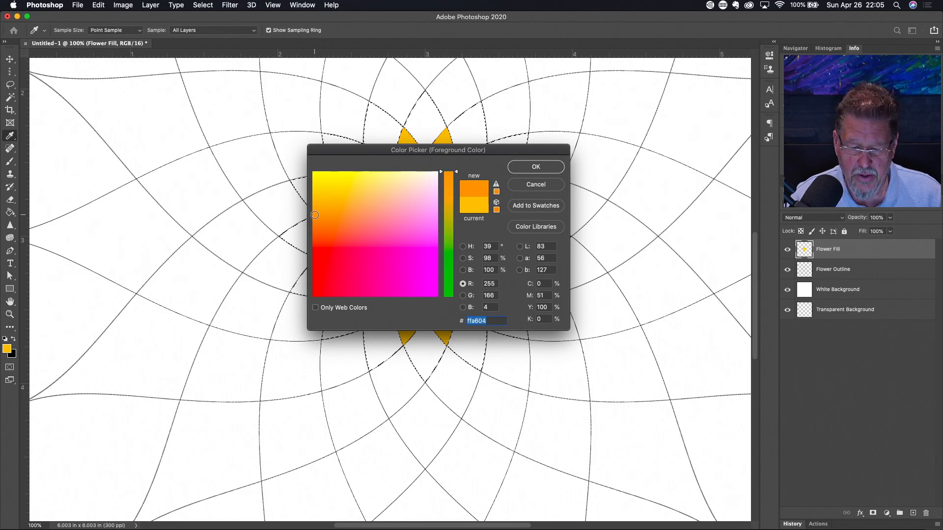
left_click(536, 167)
left_click(423, 123)
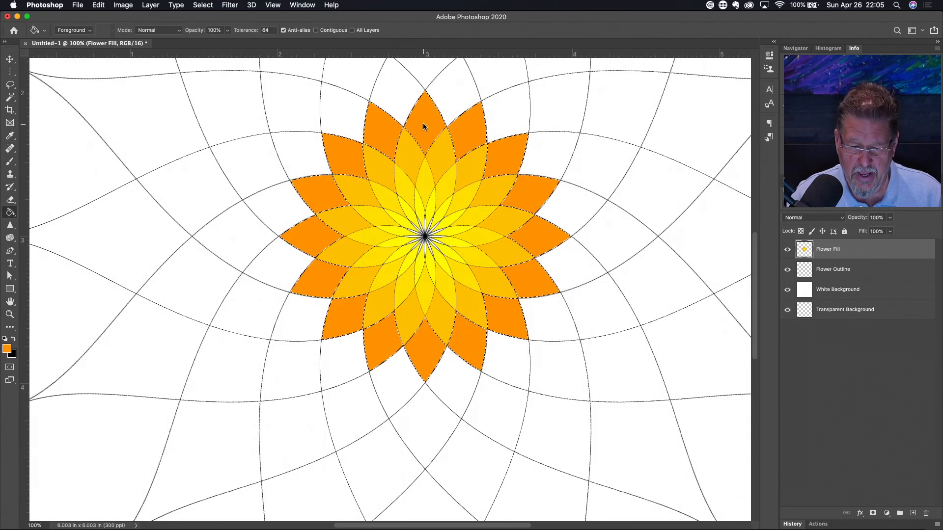
Select all sixteen segments of the fifth ring, just outside the orange petals, with the Magic Wand
scroll(423, 125, "up", 3)
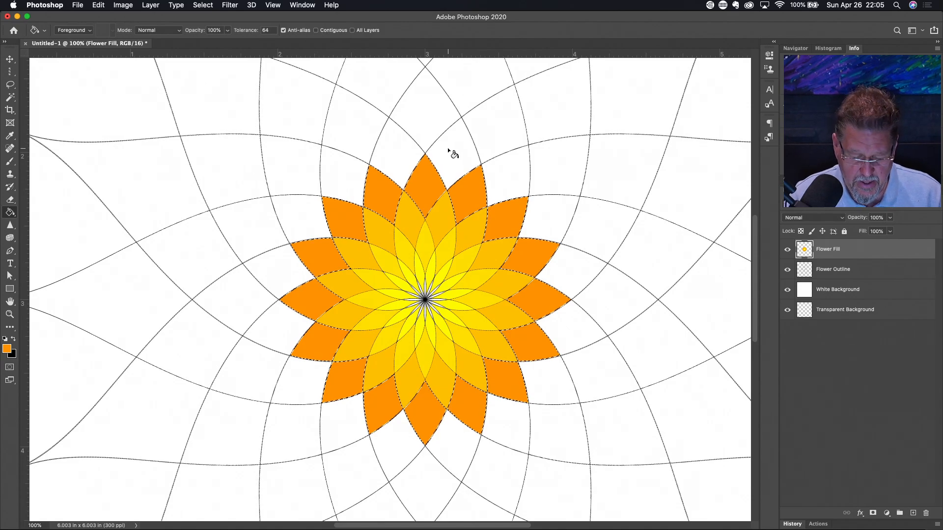
key("w")
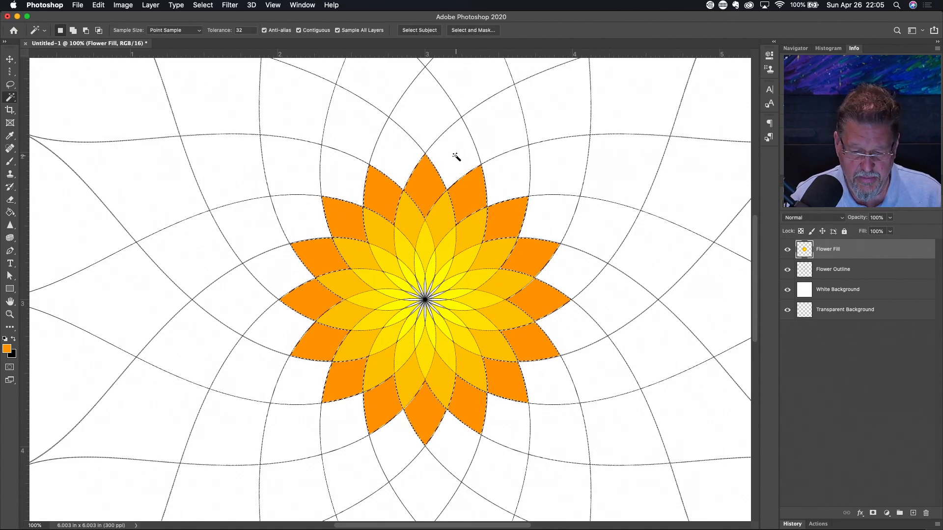
left_click(486, 161)
left_click(507, 180, "shift")
left_click(547, 216, "shift")
left_click(583, 280, "shift")
left_click(553, 383, "shift")
left_click(509, 425, "shift")
left_click(461, 449, "shift")
left_click(394, 448, "shift")
left_click(343, 426, "shift")
left_click(307, 396, "shift")
left_click(282, 334, "shift")
left_click(281, 275, "shift")
left_click(304, 219, "shift")
left_click(345, 174, "shift")
left_click(398, 158, "shift")
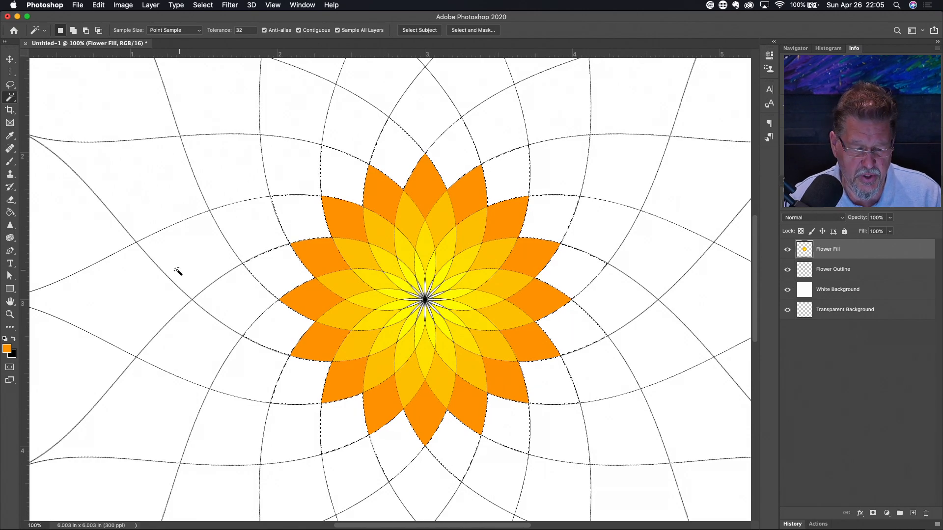
Set the foreground colour to deep orange (ff8105) and fill the selected fifth ring with the Paint Bucket
left_click(6, 349)
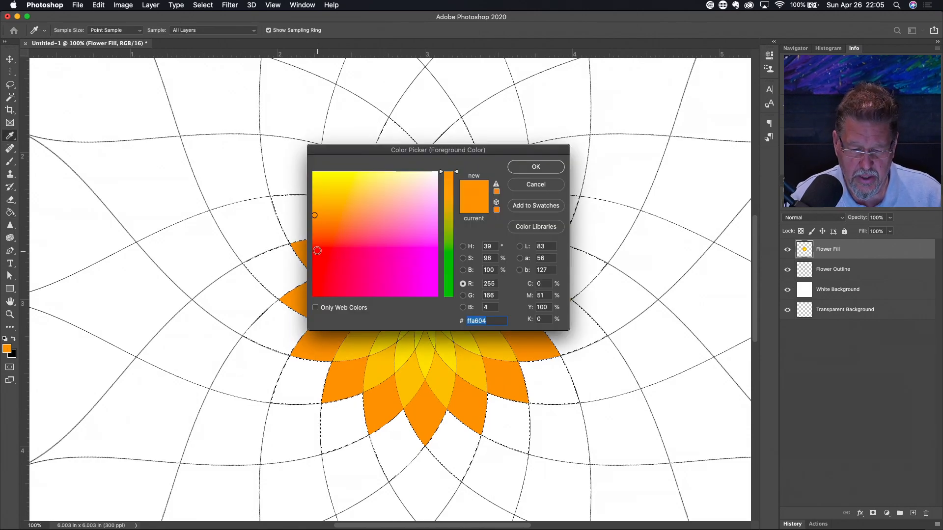
left_click(316, 233)
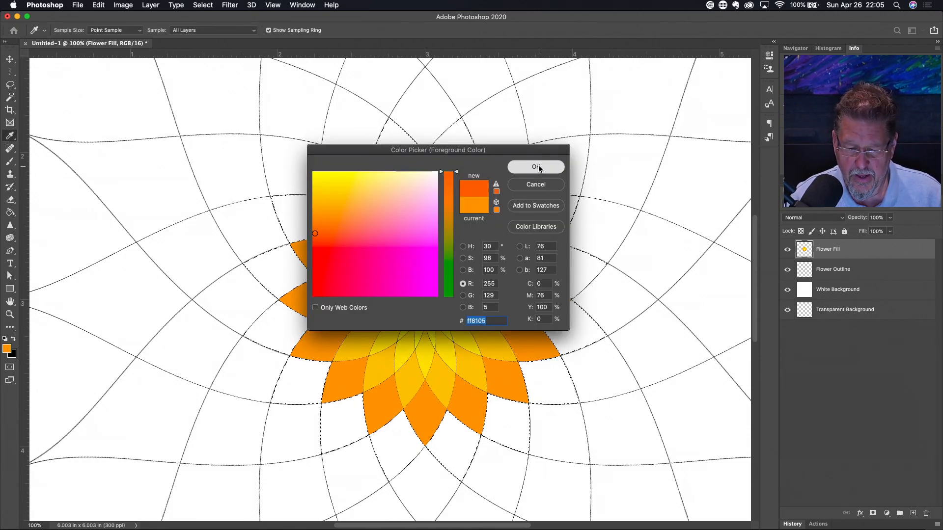
left_click(537, 167)
left_click(398, 158)
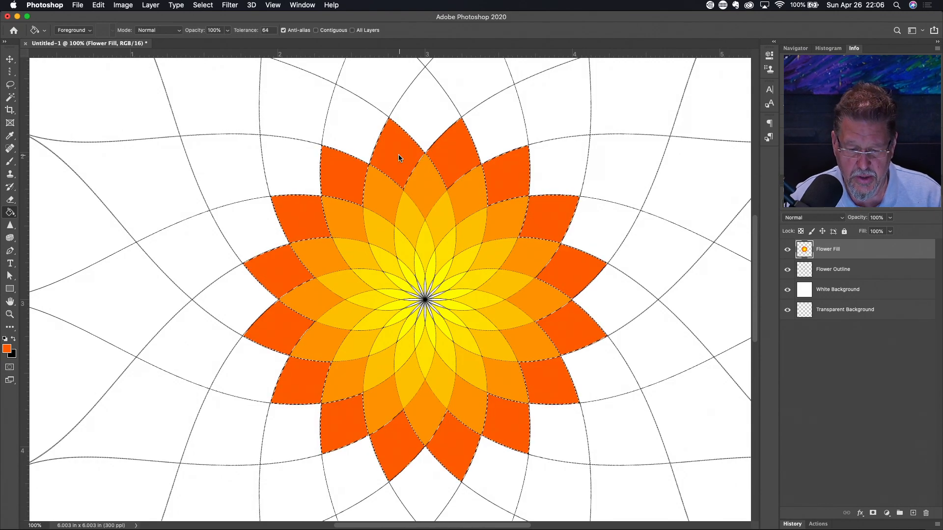
Select all sixteen segments of the sixth ring, just outside the deep orange petals, with the Magic Wand
key("w")
left_click(426, 110)
left_click(496, 122, "shift")
left_click(557, 167, "shift")
left_click(600, 225, "shift")
left_click(615, 300, "shift")
left_click(600, 372, "shift")
left_click(557, 431, "shift")
left_click(497, 477, "shift")
left_click(426, 500, "shift")
left_click(290, 160, "shift")
left_click(352, 129, "shift")
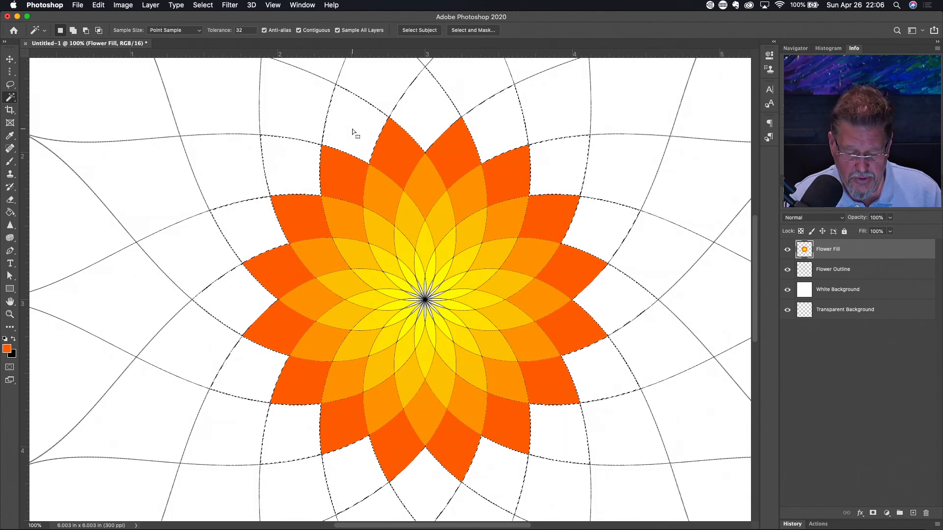
Set the foreground colour to red (ff6007) and fill the selected sixth ring with the Paint Bucket
key("g")
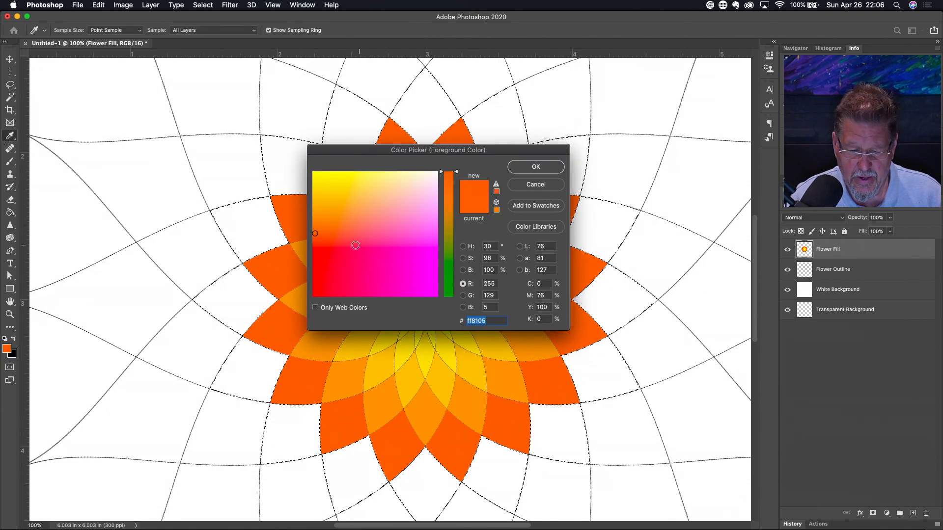
left_click(316, 249)
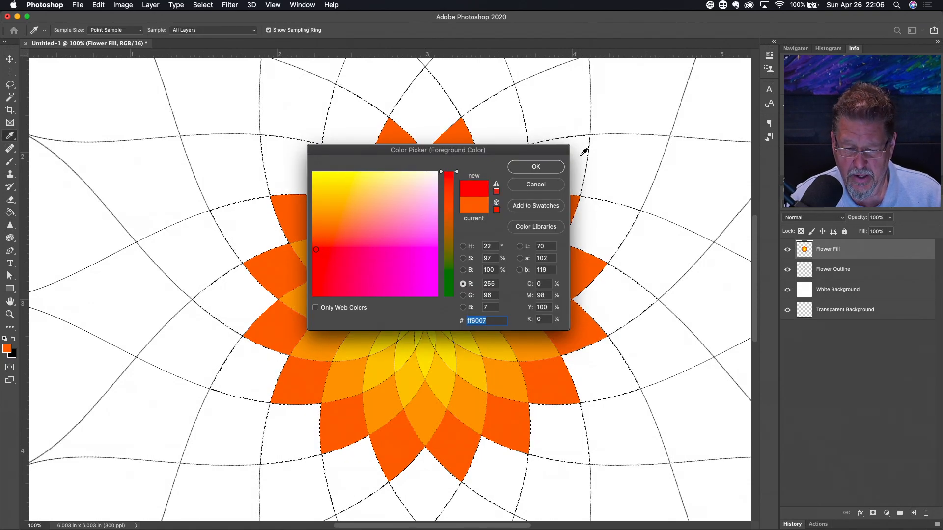
left_click(537, 166)
left_click(425, 117)
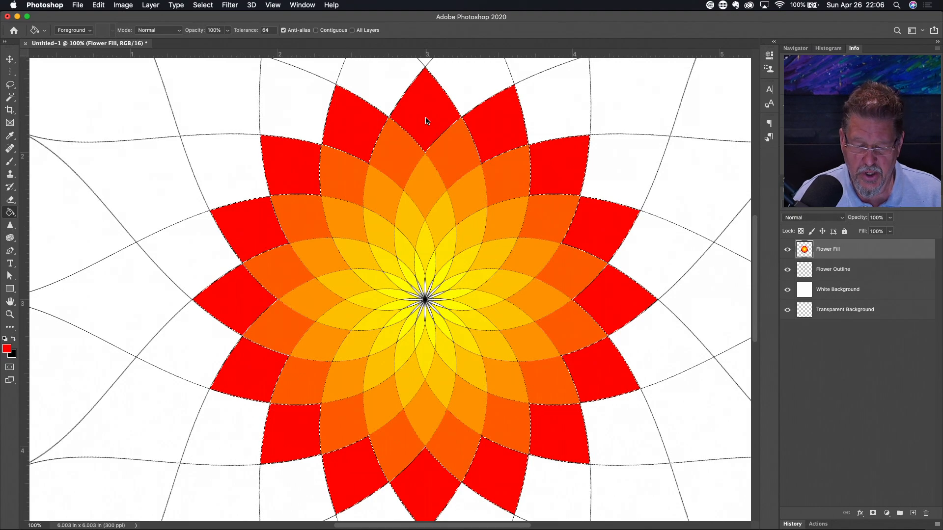
Select all sixteen segments of the seventh ring, just outside the red petals, with the Magic Wand
left_click(490, 167, "alt+super")
scroll(490, 168, "up", 1)
scroll(490, 168, "right", 1)
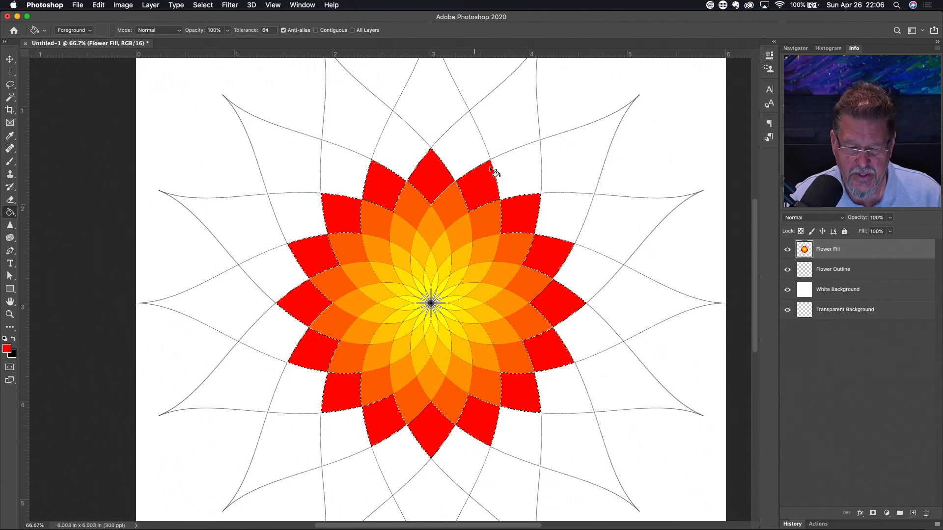
key("w")
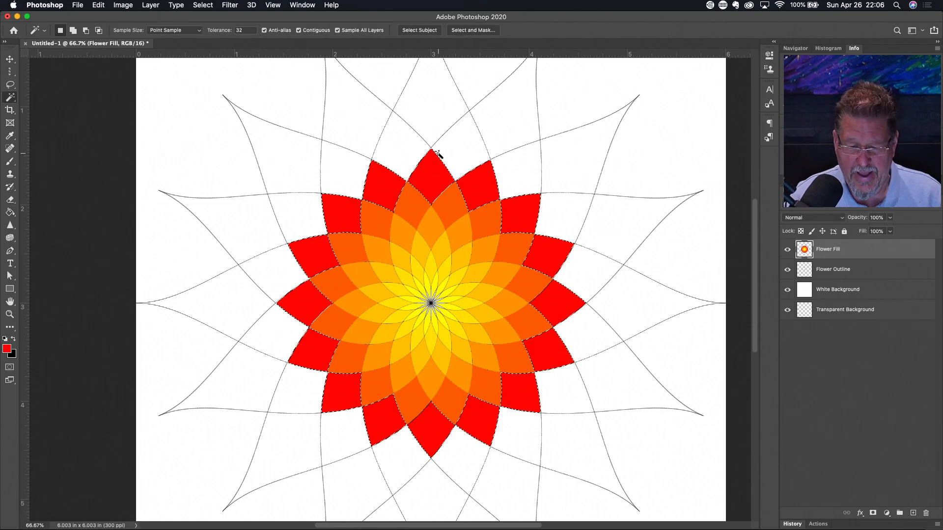
left_click(456, 152)
left_click(535, 175, "shift")
left_click(562, 210, "shift")
left_click(338, 170, "shift")
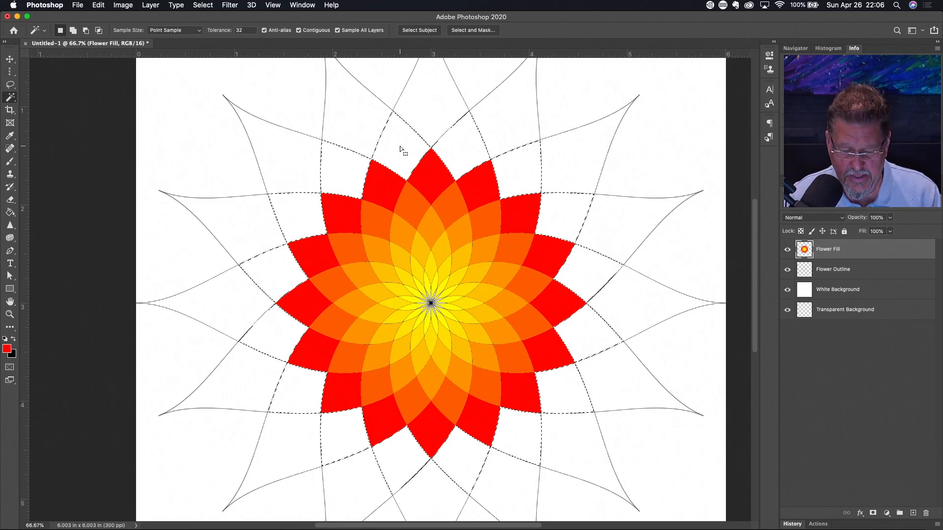
Set the foreground colour to red-orange (b66007) and fill the selected seventh ring with the Paint Bucket
key("g")
left_click(10, 350)
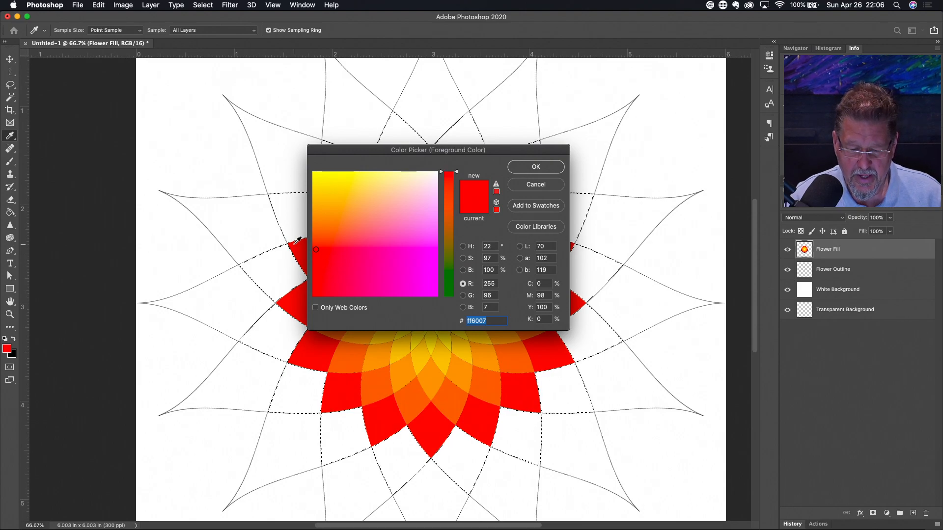
left_click_drag(455, 173, 453, 209)
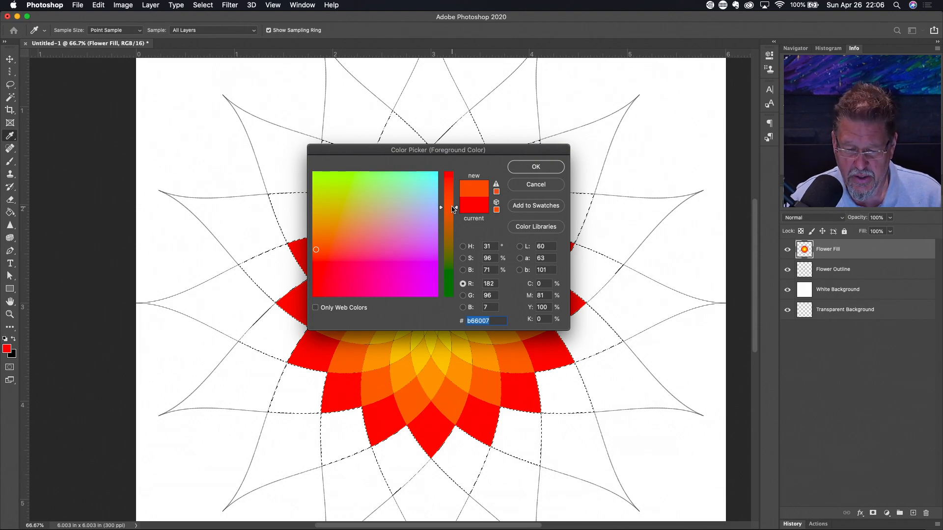
left_click(535, 166)
left_click(392, 149)
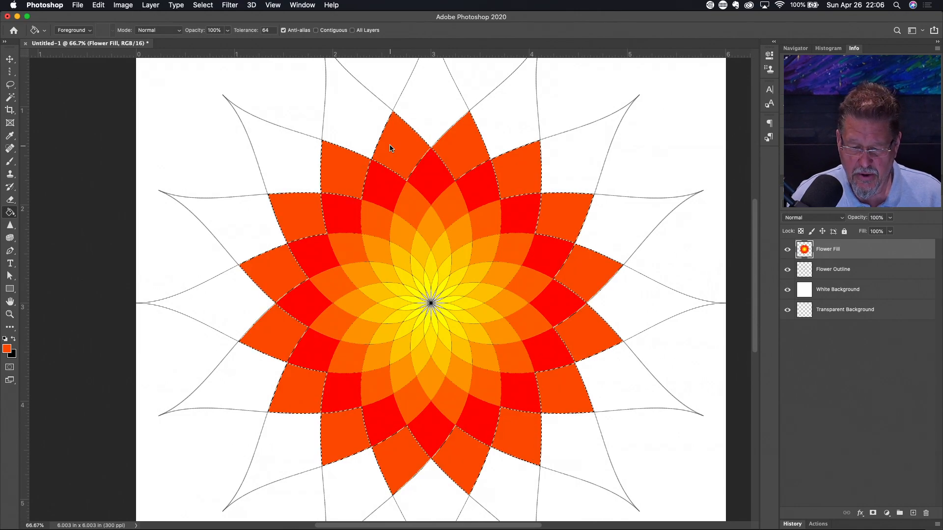
Select all sixteen pointed segments of the outermost eighth ring with the Magic Wand
key("w")
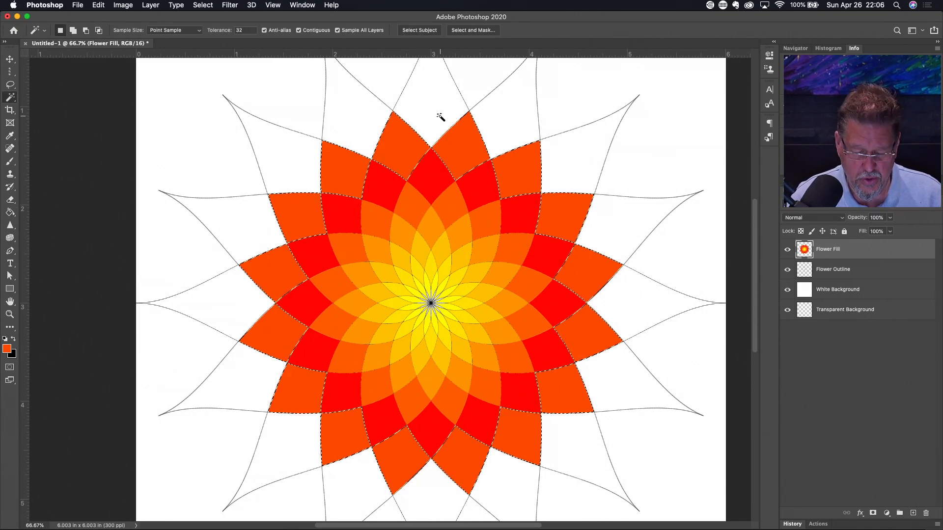
left_click(440, 117)
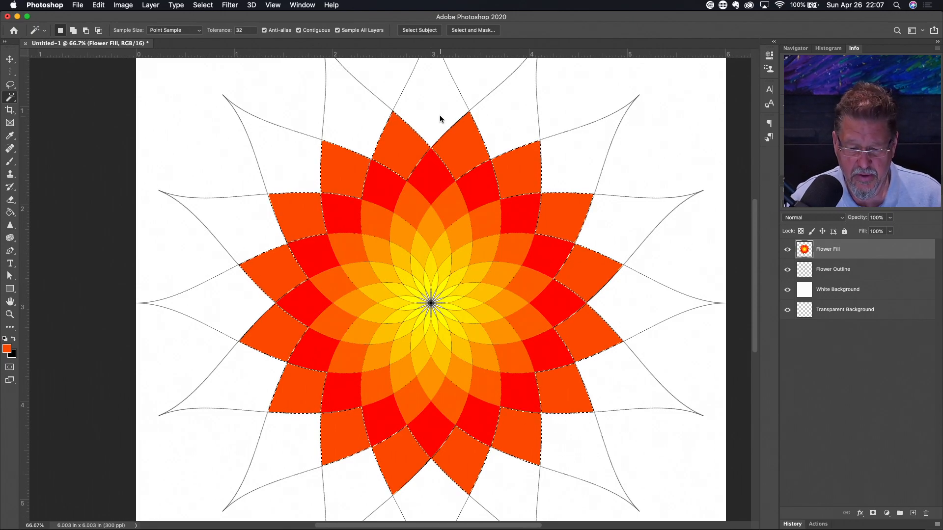
left_click(516, 120, "shift")
left_click(564, 156, "shift")
left_click(613, 225, "shift")
left_click(633, 303, "shift")
left_click(614, 381, "shift")
left_click(567, 444, "shift")
left_click(509, 486, "shift")
left_click(431, 494, "shift")
left_click(352, 106, "shift")
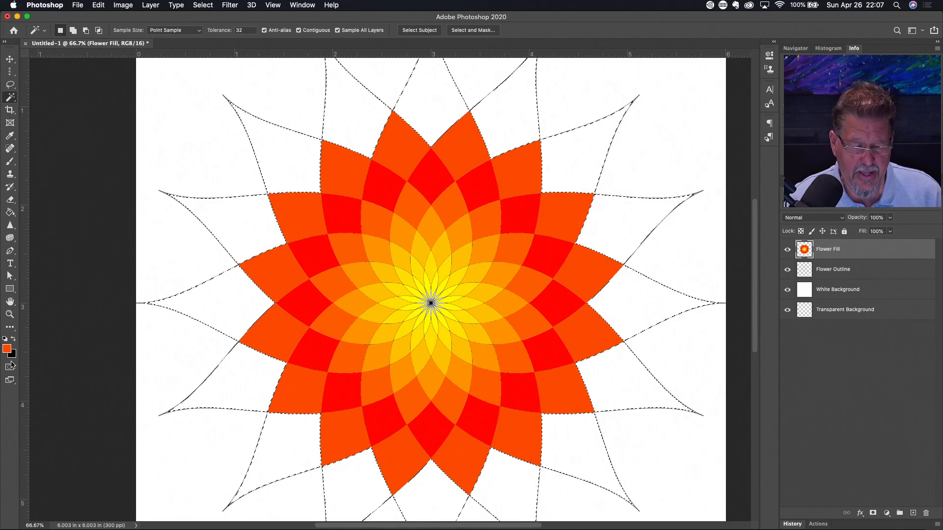
Set the foreground colour to dark red (892d04), fill the selected outermost ring with the Paint Bucket, and clear the selection
key("g")
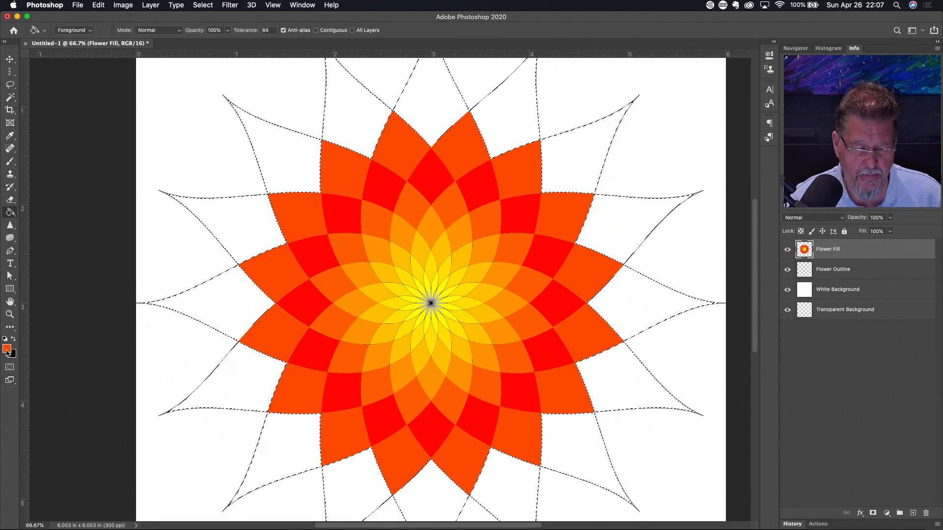
left_click(7, 350)
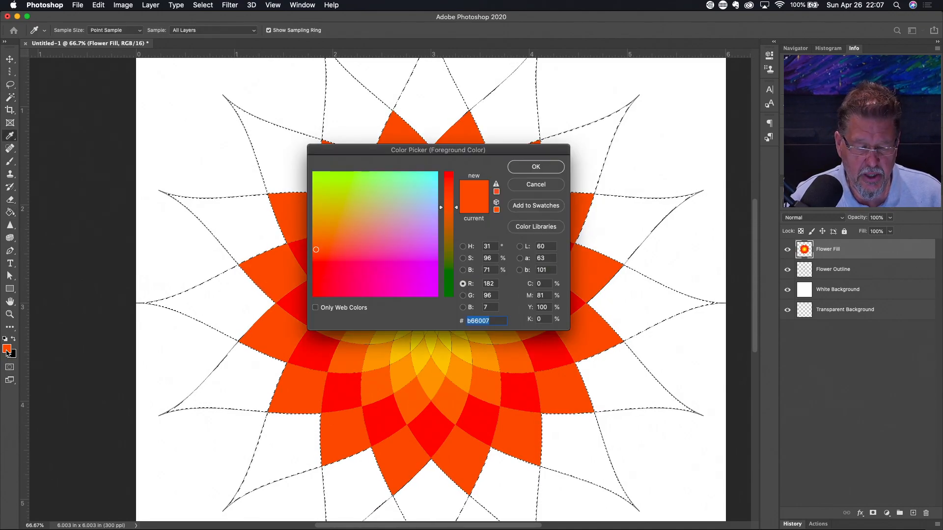
left_click(316, 268)
left_click(315, 274)
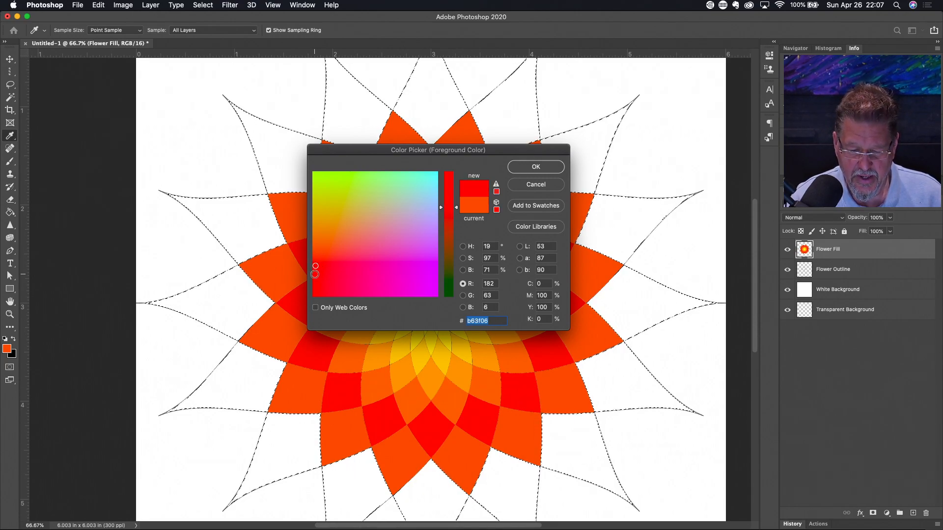
left_click_drag(457, 208, 458, 231)
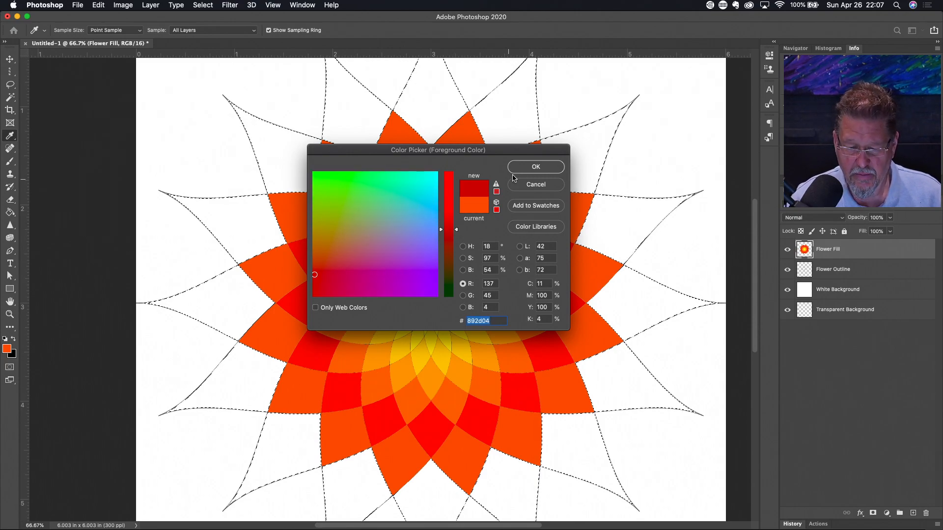
left_click(536, 167)
key("g")
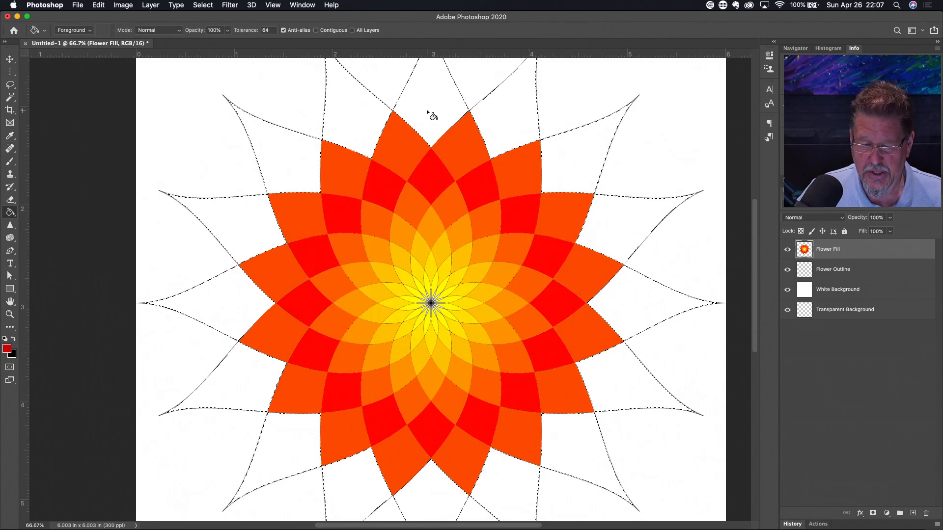
left_click(427, 112)
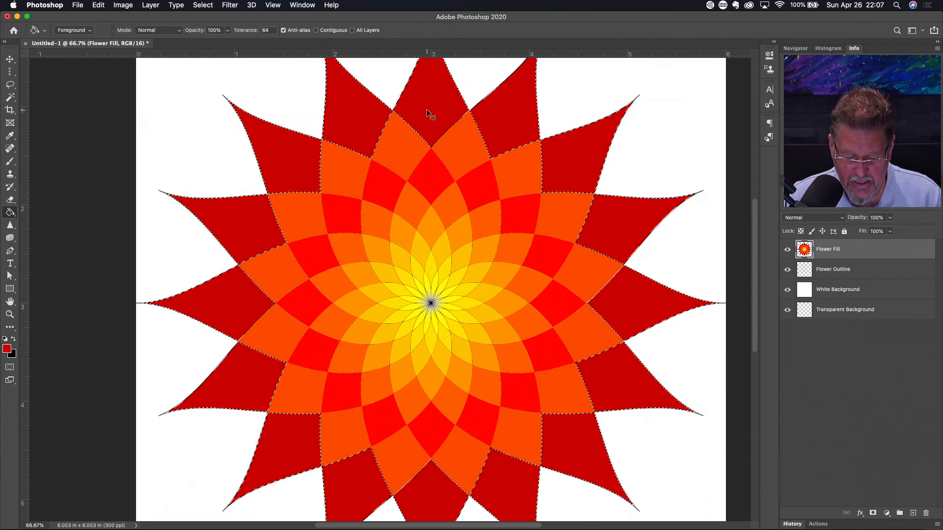
key("super+d")
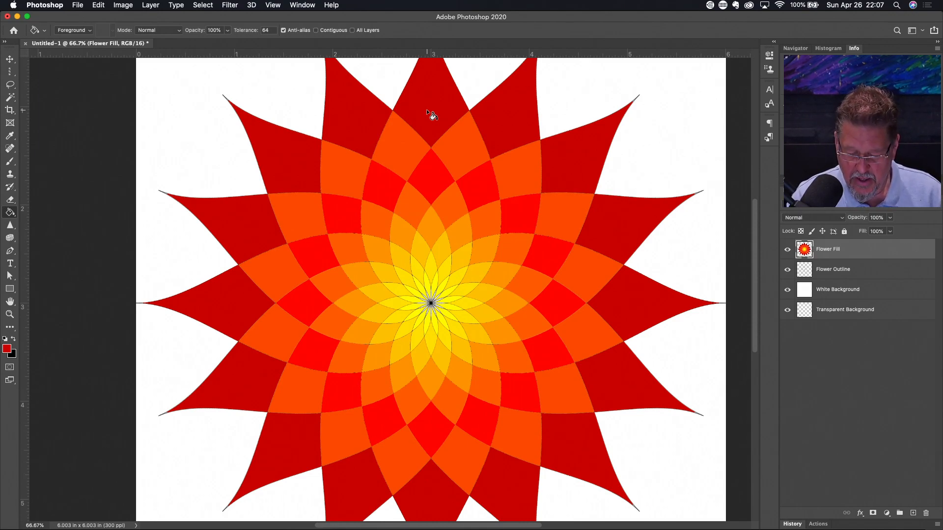
key("super+0")
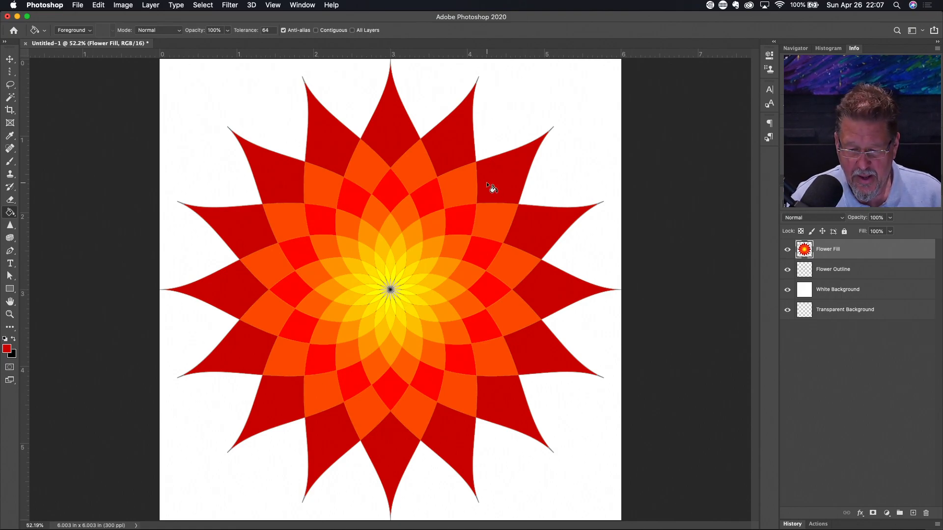
Add a new layer directly above the White Background layer and name it Black Background
left_click(787, 290)
left_click(787, 291)
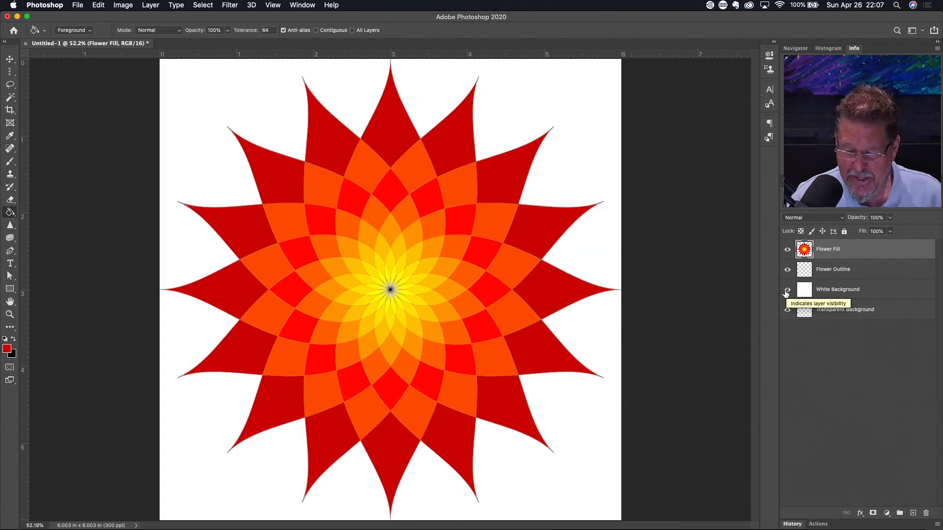
left_click(873, 292)
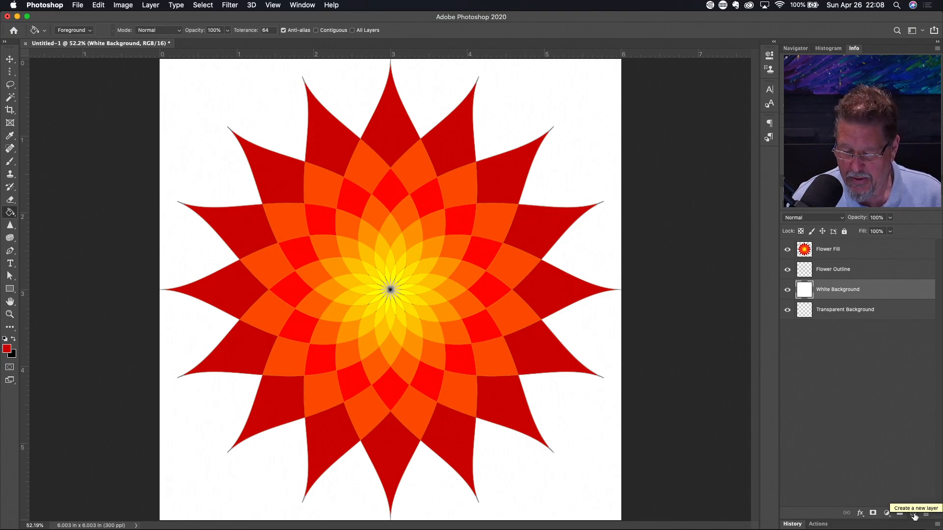
left_click(914, 513)
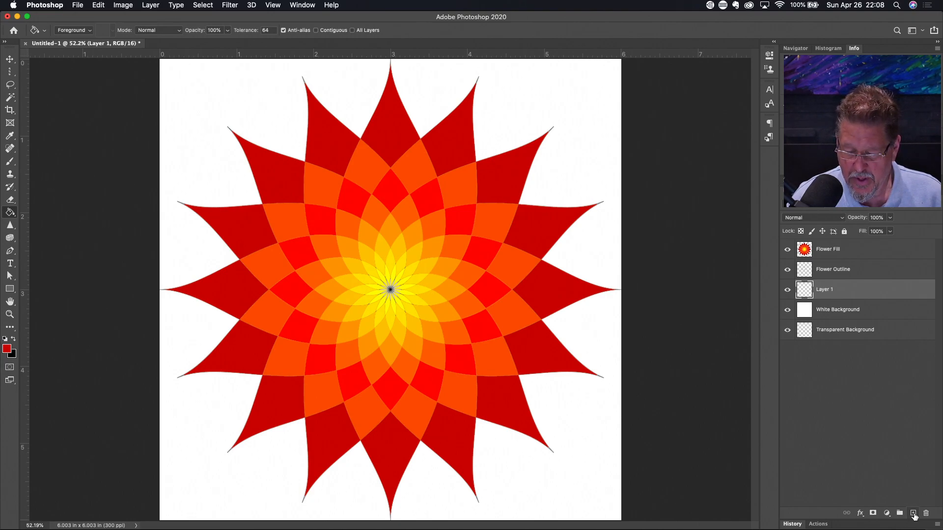
double_click(825, 290)
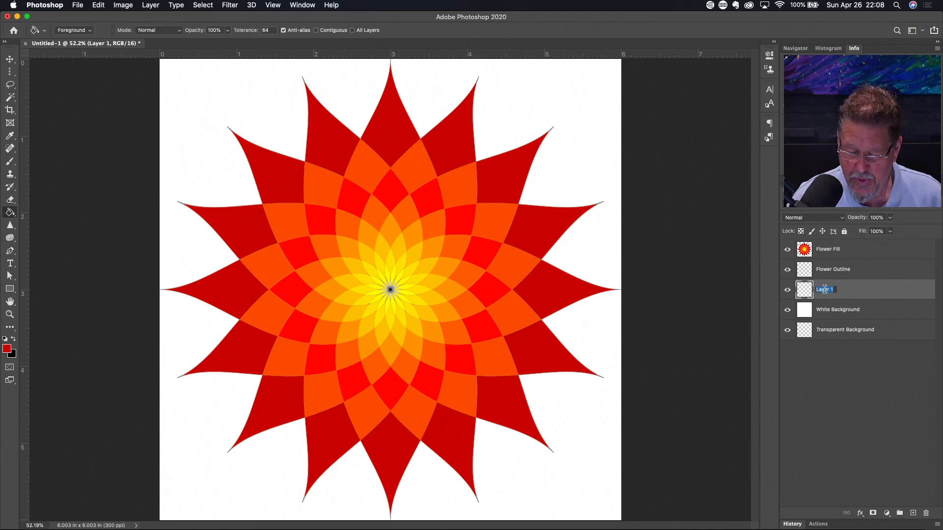
type("Black Background")
key("Return")
Make black the foreground colour and fill the Black Background layer with the Paint Bucket
key("shift+g")
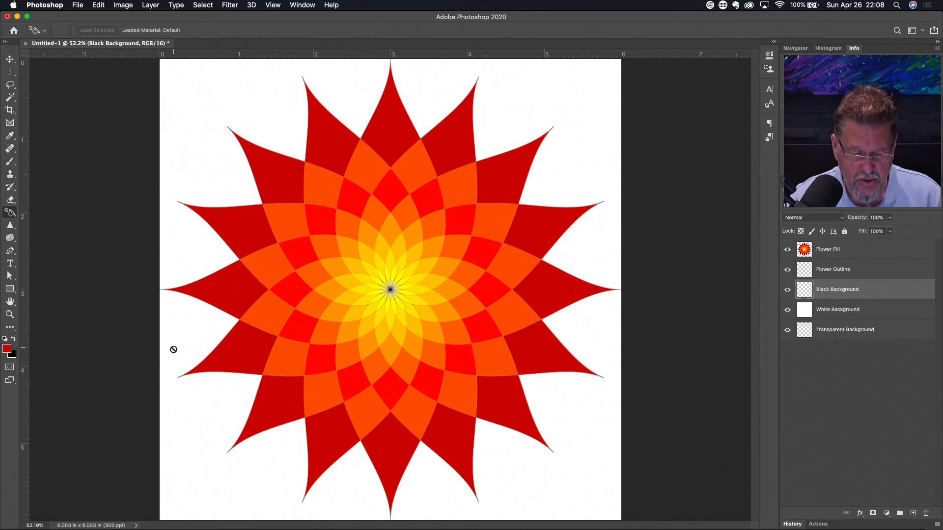
key("x")
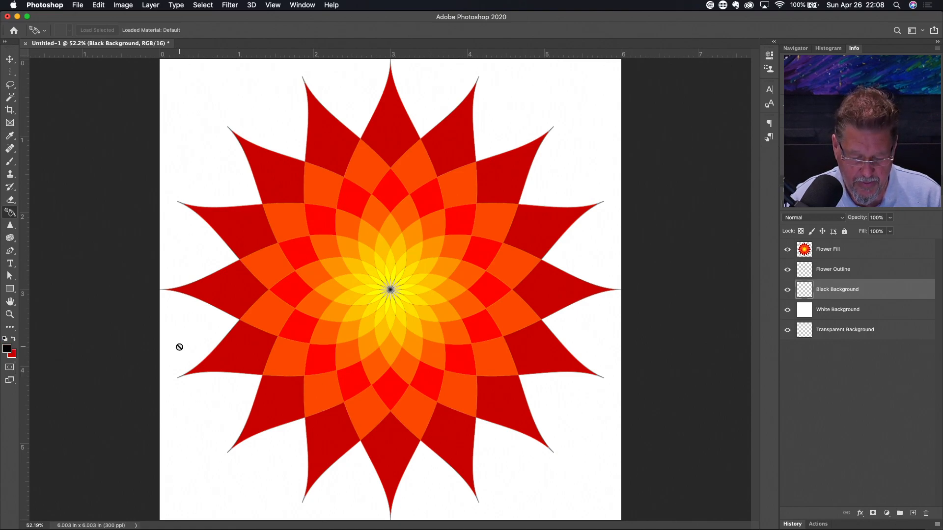
key("shift+g")
key("shift+g")
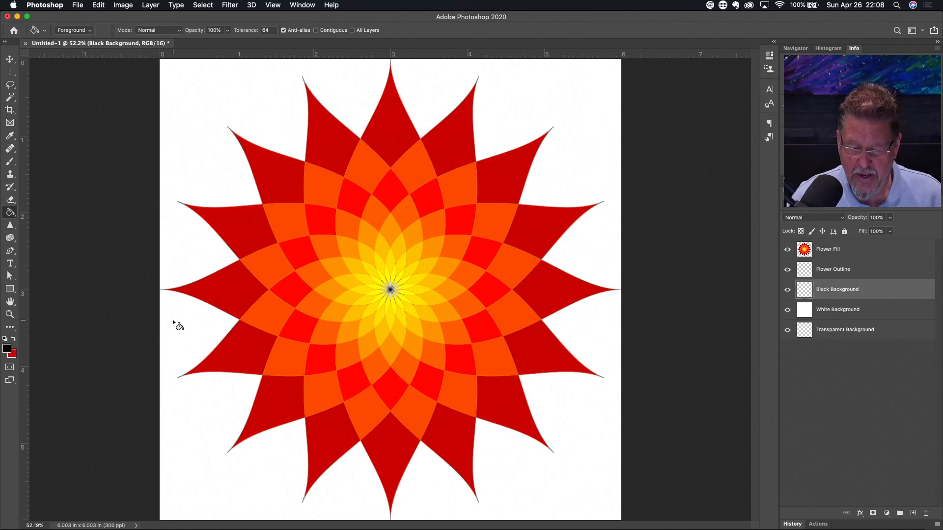
left_click(178, 326)
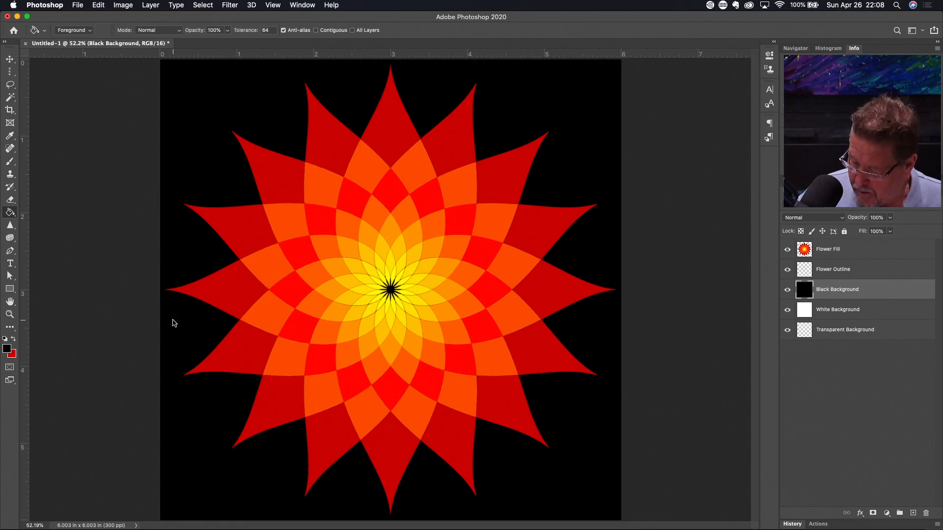